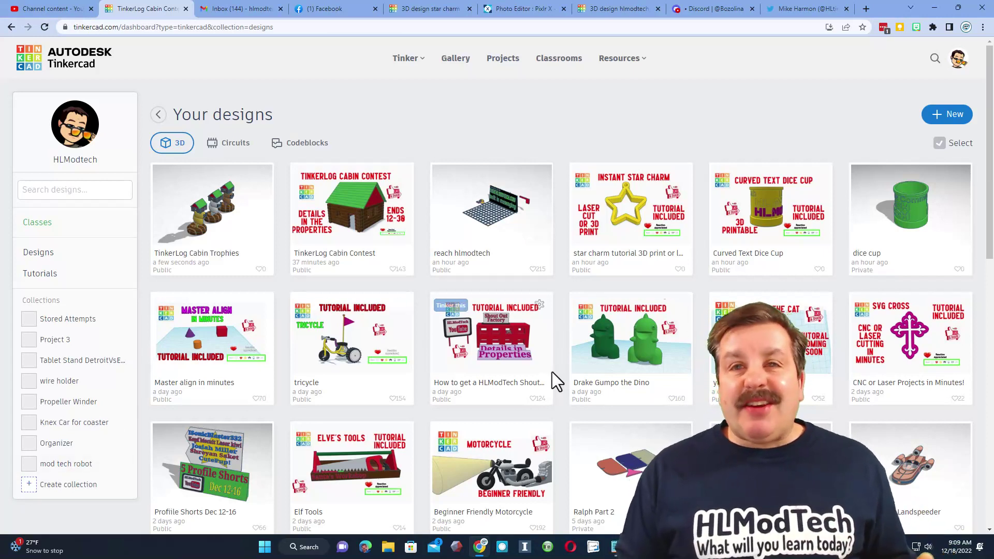
# Create a new 3D design from the Designs dashboard
pyautogui.click(39, 252)
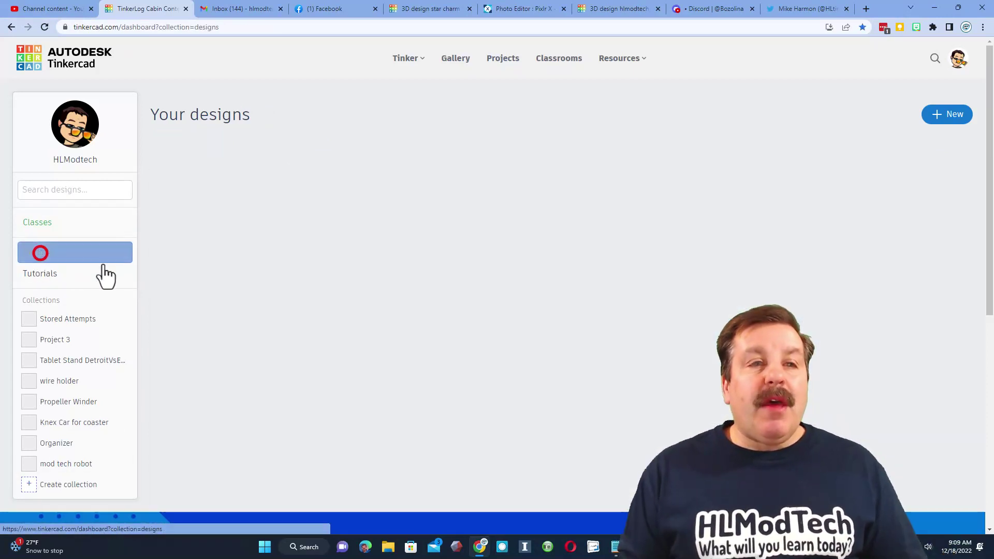
pyautogui.click(956, 120)
pyautogui.click(921, 148)
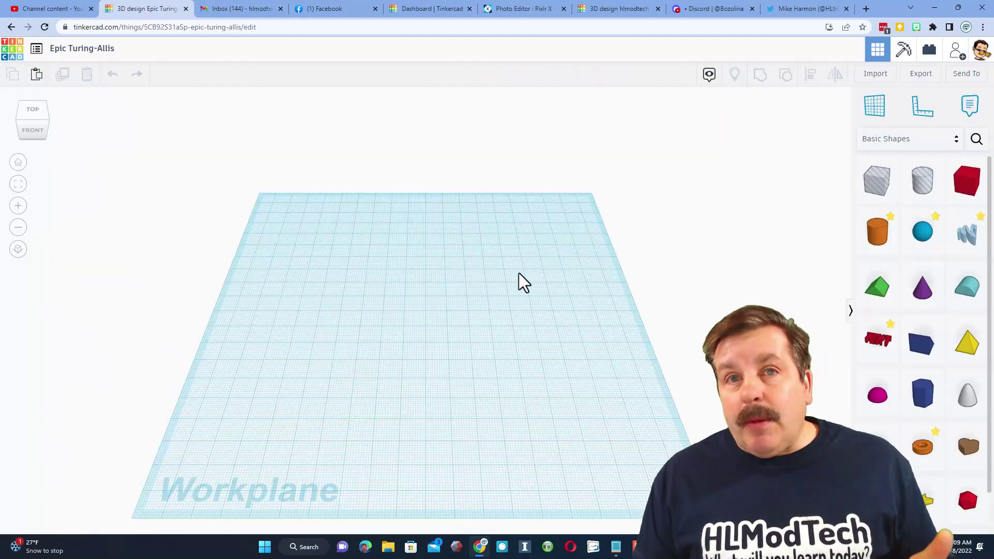
# Rename the design as "heart charm"
pyautogui.click(101, 50)
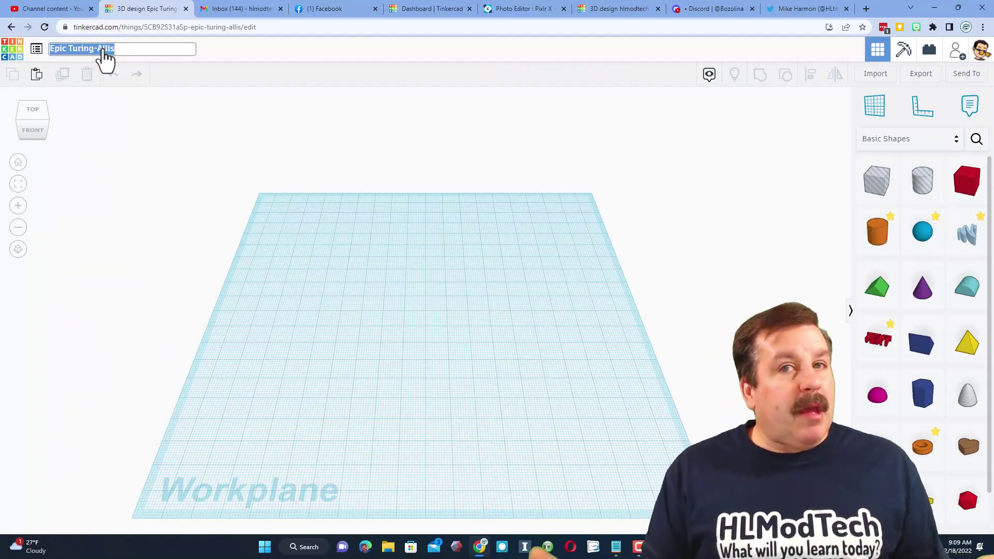
pyautogui.write('heart ')
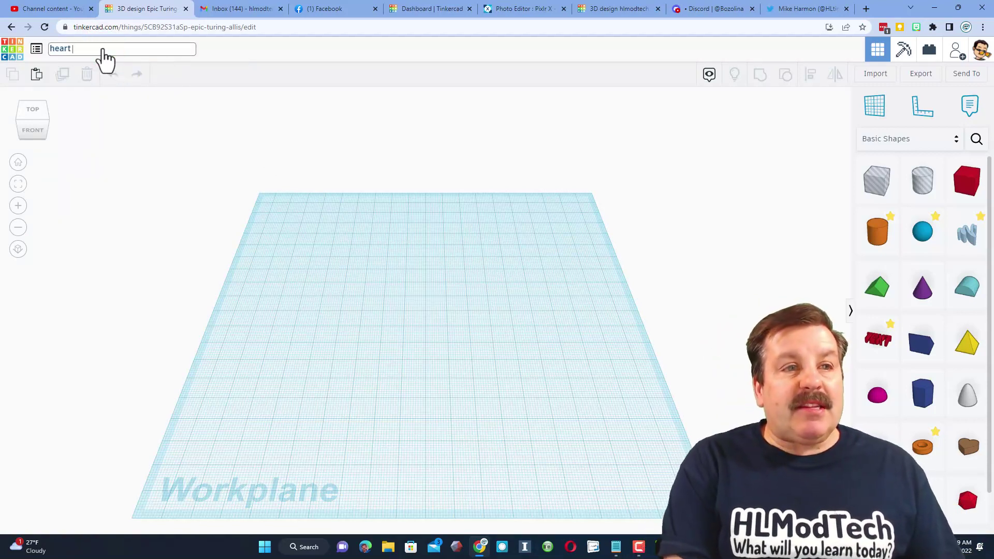
pyautogui.write('charm')
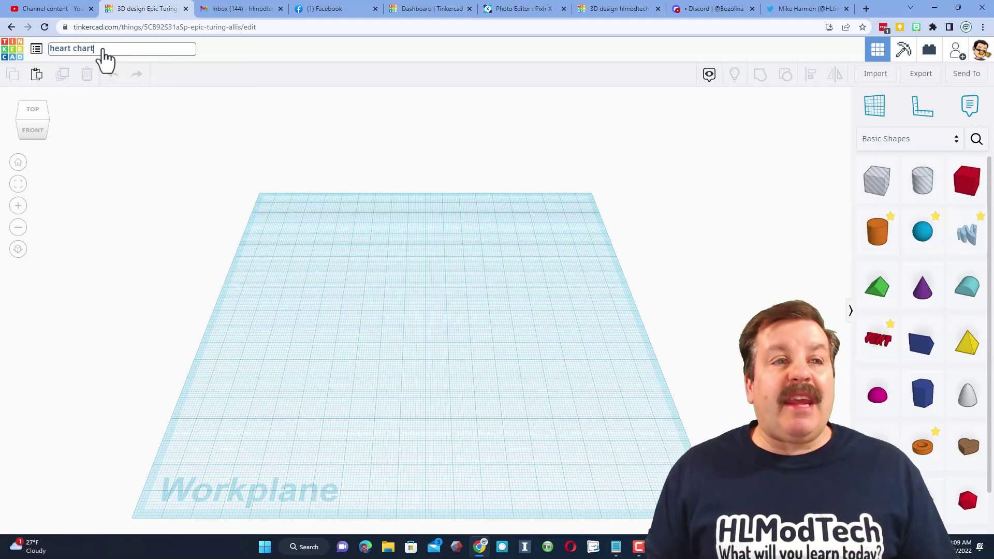
pyautogui.click(411, 429)
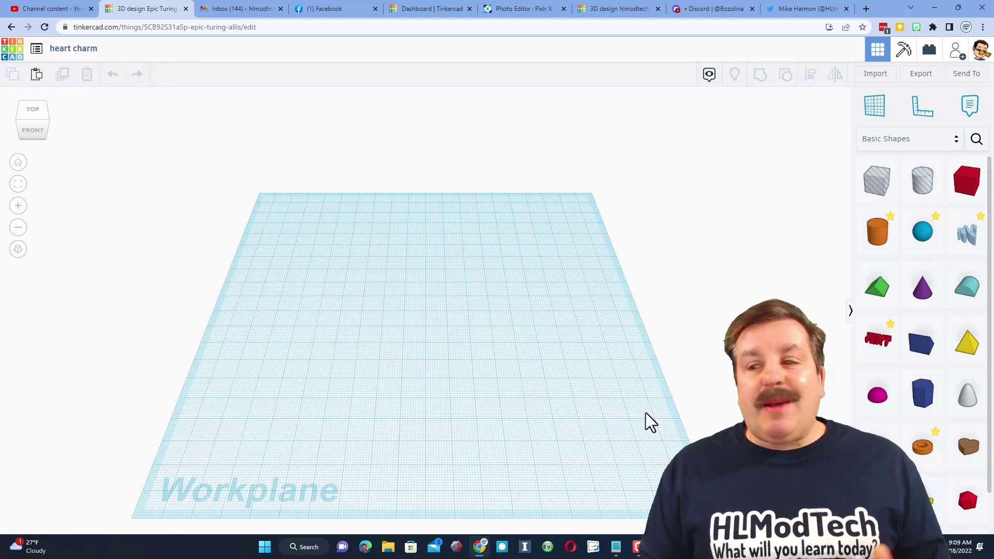
# Place a solid Heart from the basic shapes near the centre of the workplane
pyautogui.moveTo(967, 460); pyautogui.dragTo(423, 322)
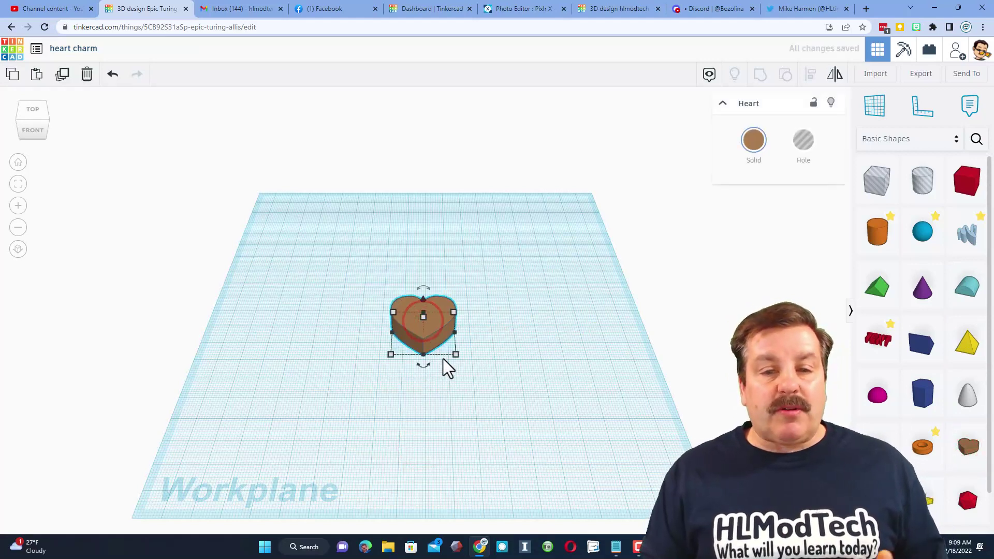
pyautogui.scroll(1, 441, 365)
pyautogui.moveTo(722, 174); pyautogui.dragTo(721, 223, button='right')
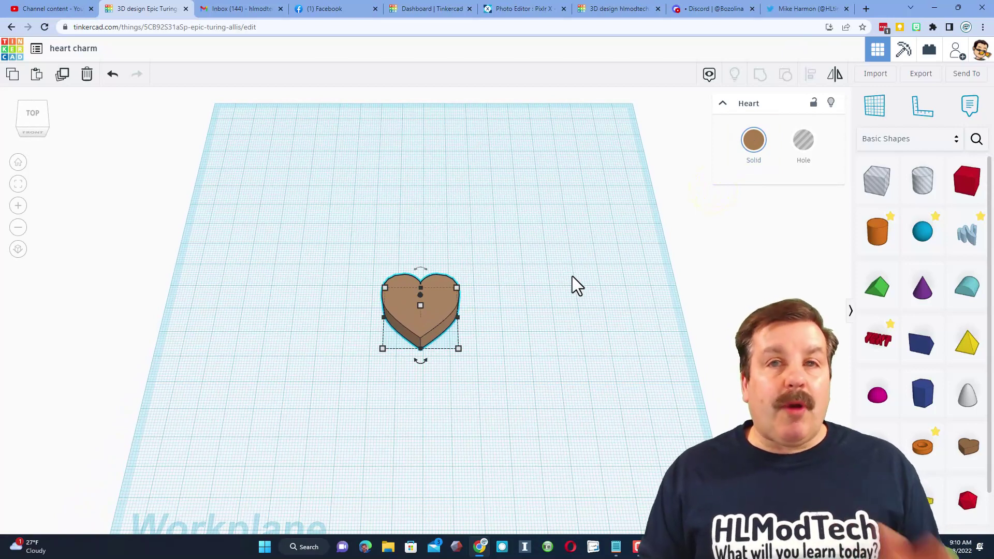
pyautogui.moveTo(442, 368); pyautogui.dragTo(469, 347, button='right')
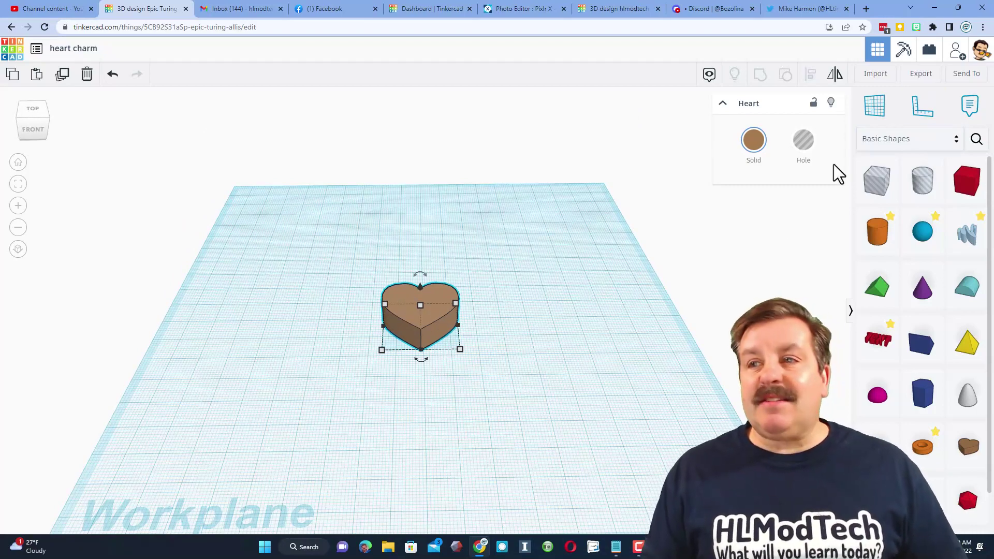
# Export the selected heart for laser cutting as heart charm.svg in the Downloads folder
pyautogui.click(918, 74)
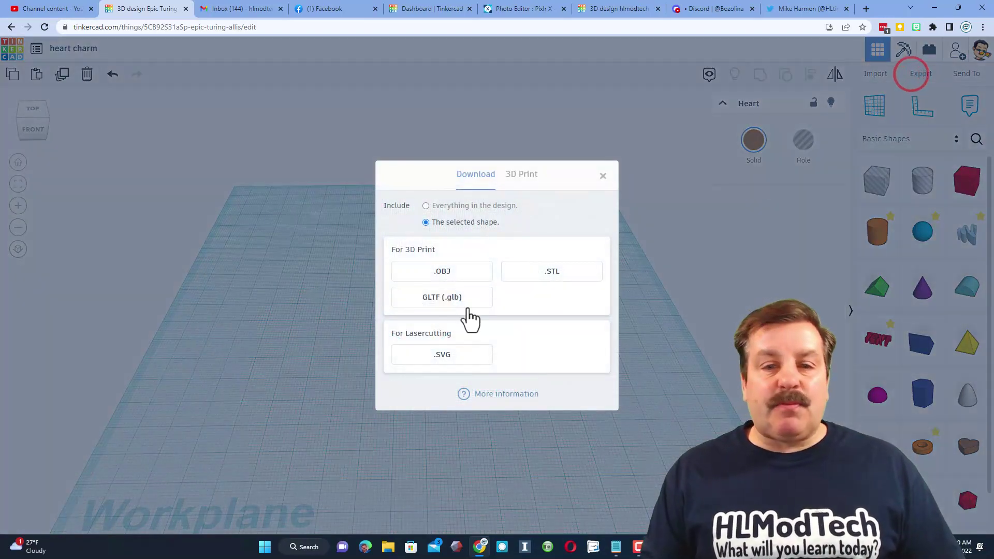
pyautogui.click(420, 358)
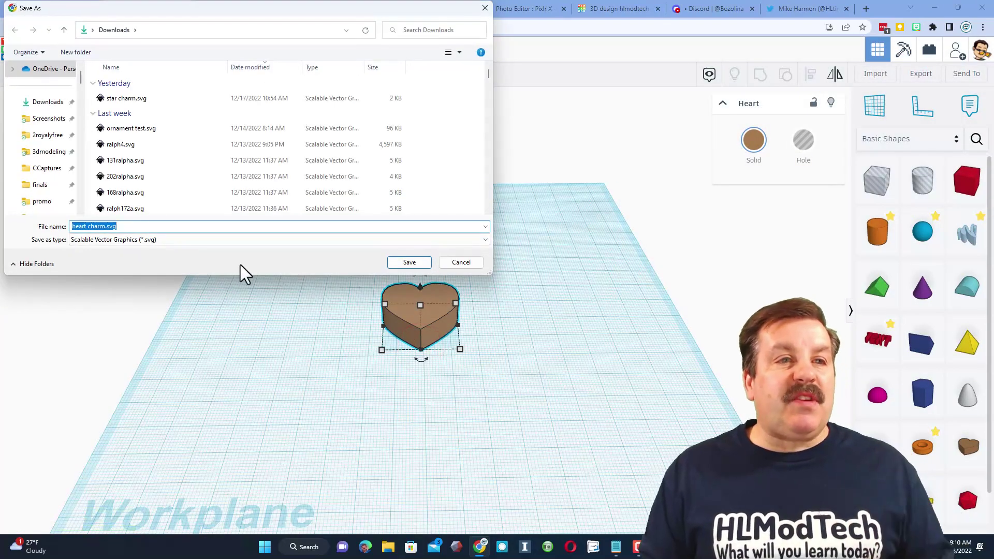
pyautogui.click(399, 262)
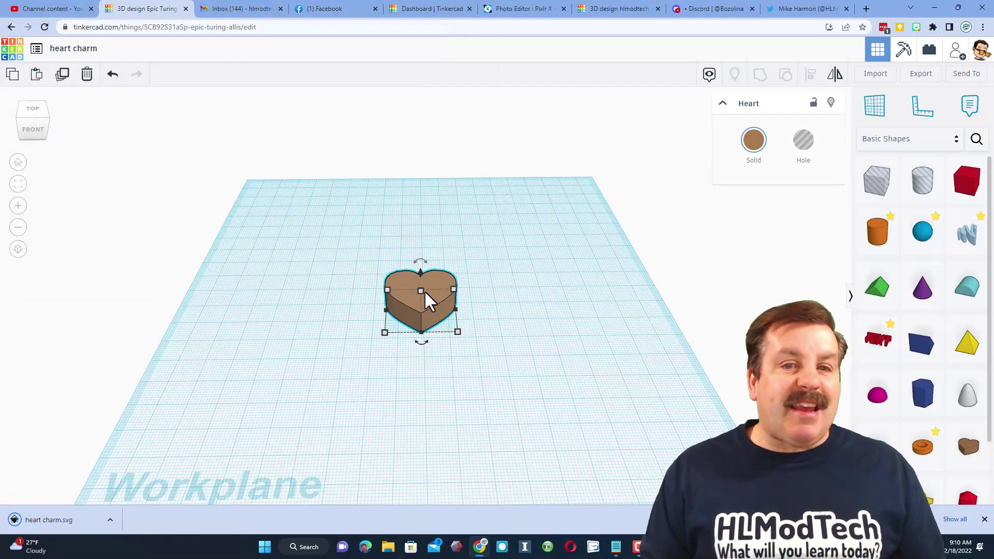
# Delete the original heart shape from the workplane
pyautogui.click(460, 346)
pyautogui.click(434, 296)
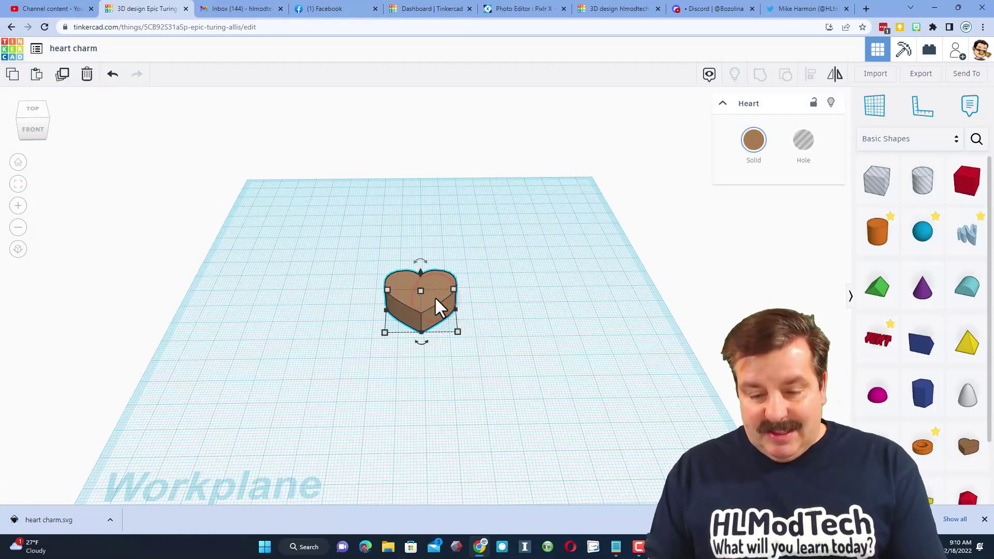
pyautogui.press('Delete')
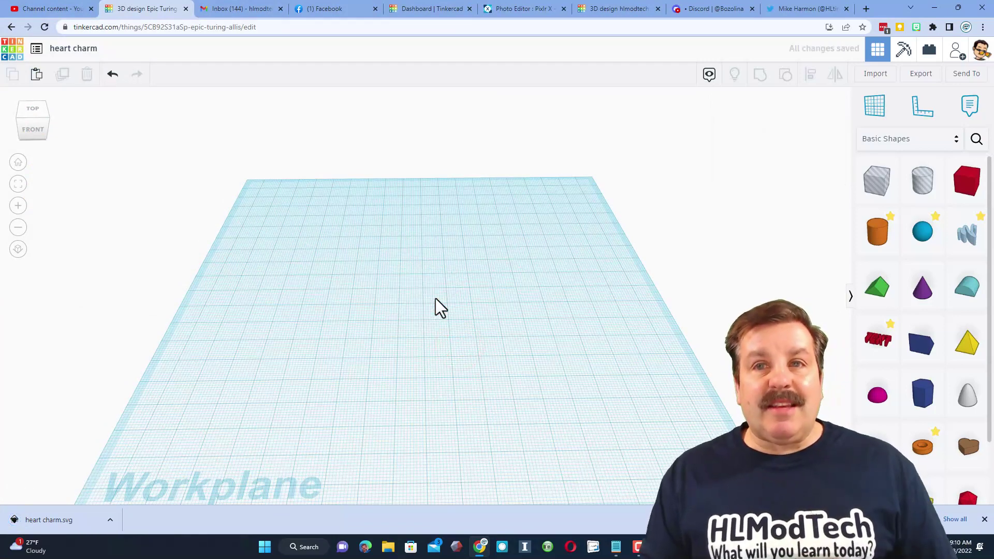
# Import heart charm.svg from Downloads, centred on the art at 100% scale
pyautogui.click(876, 75)
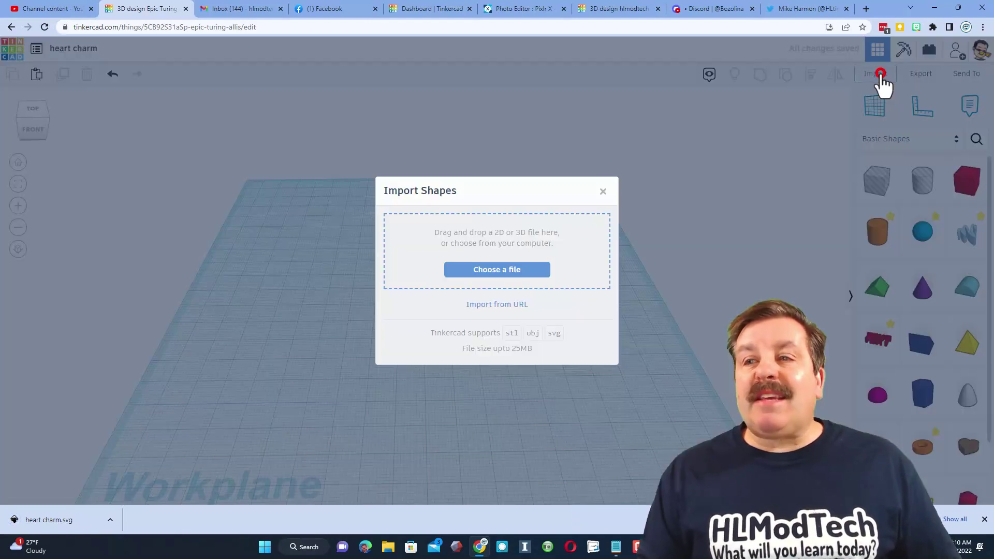
pyautogui.click(489, 272)
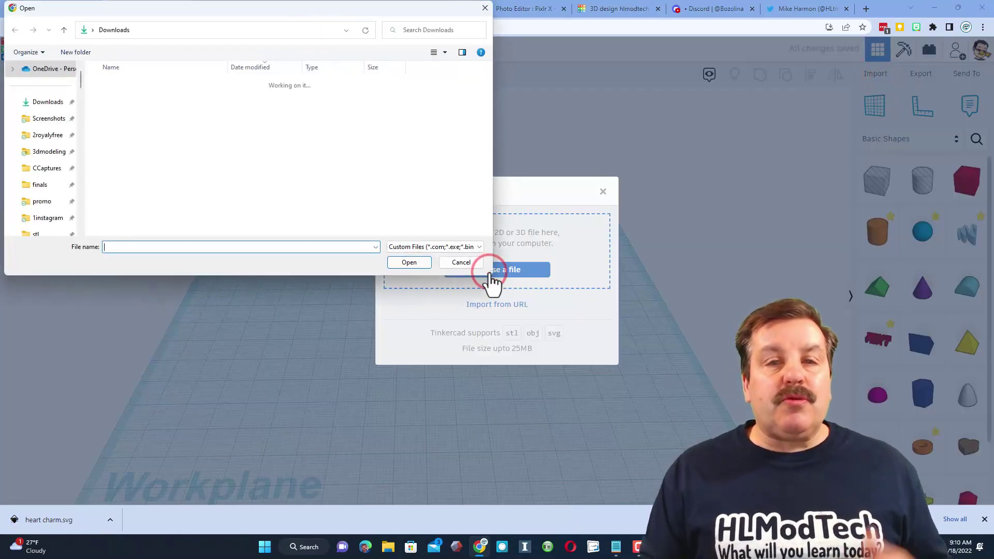
pyautogui.click(135, 94)
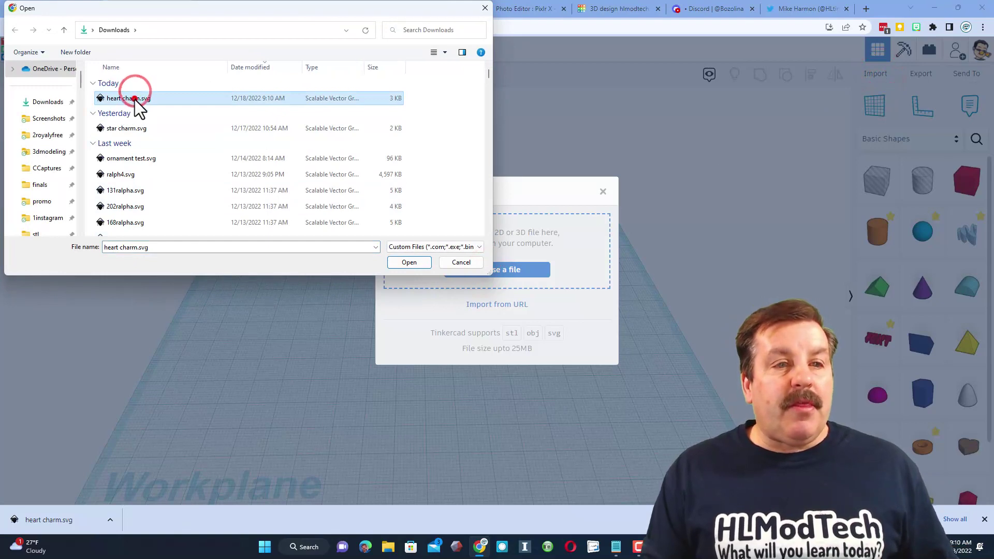
pyautogui.doubleClick(135, 100)
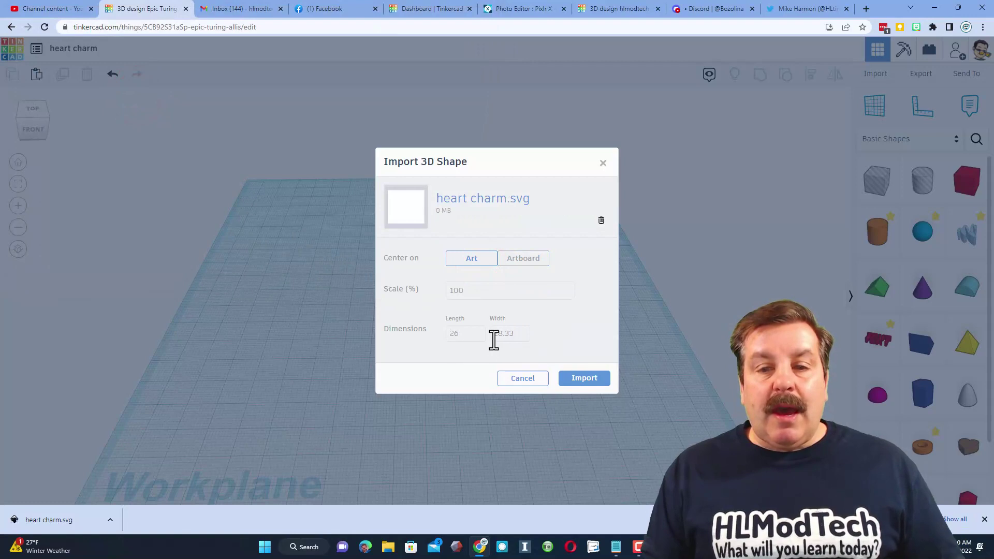
pyautogui.click(568, 377)
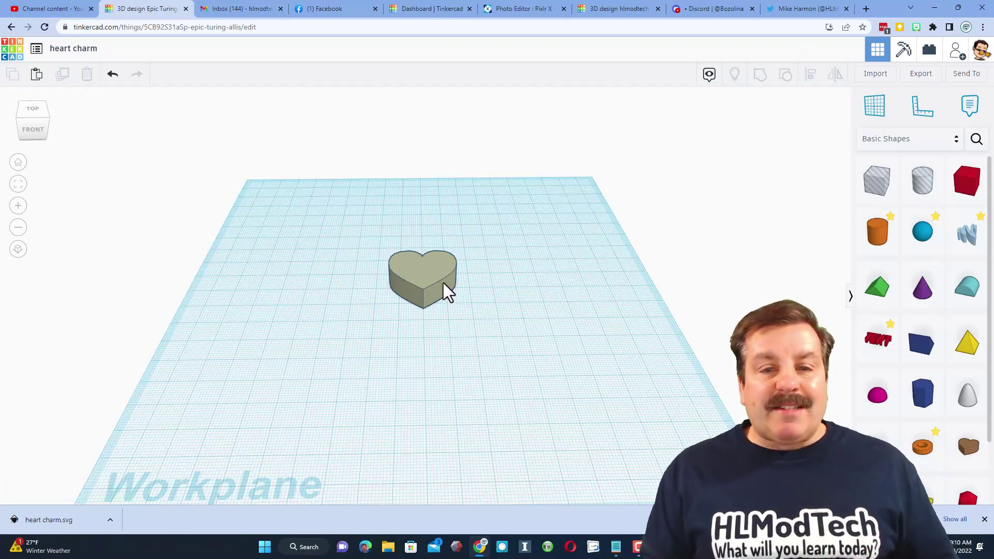
# Set the imported heart's fill mode to Outer Line
pyautogui.click(432, 266)
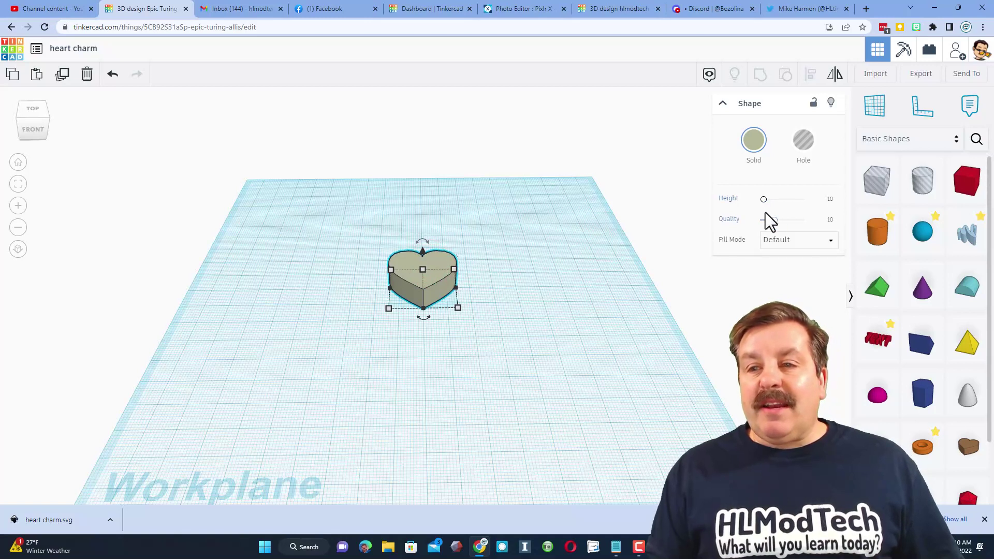
pyautogui.click(776, 239)
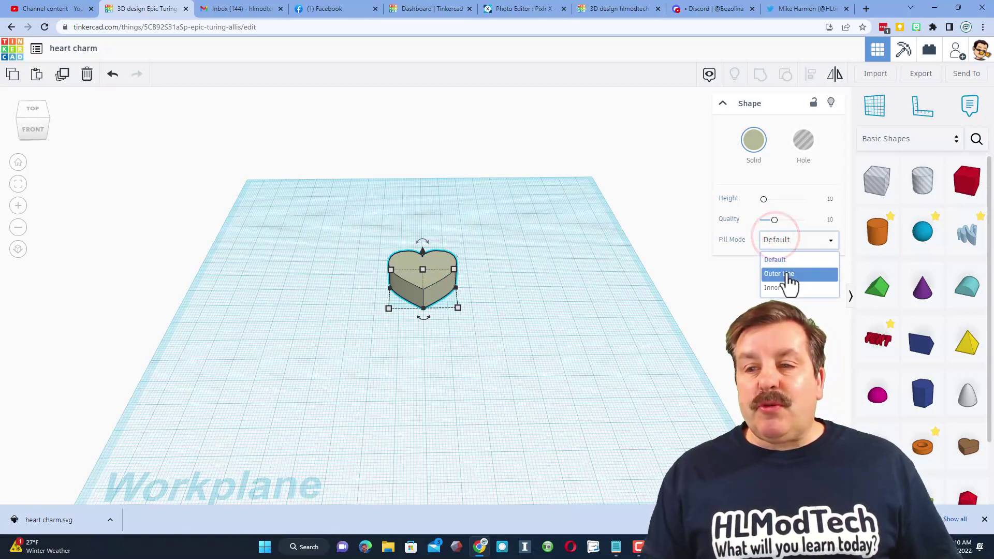
pyautogui.click(785, 275)
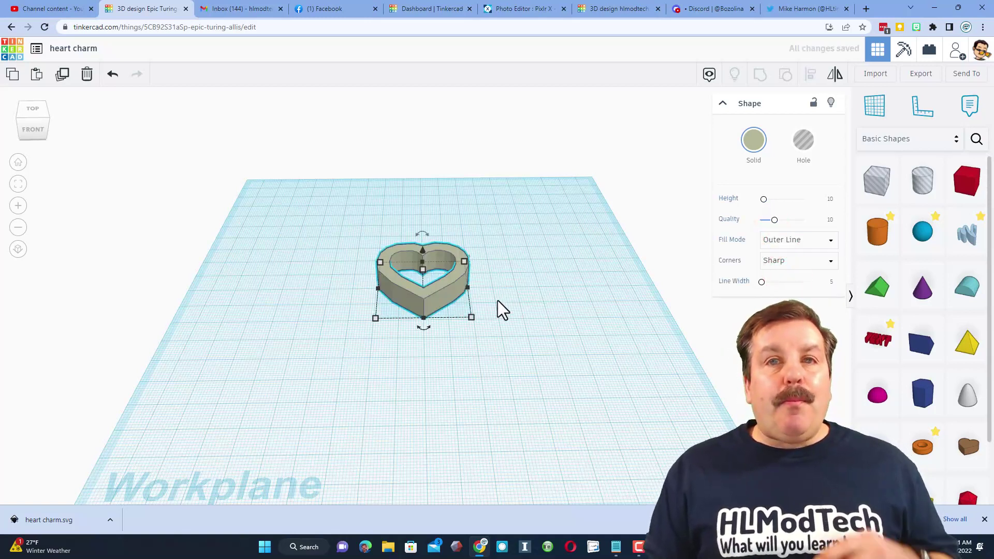
# Raise the heart outline's quality to 24 and set its corners to Round
pyautogui.scroll(1, 477, 275)
pyautogui.scroll(3, 461, 232)
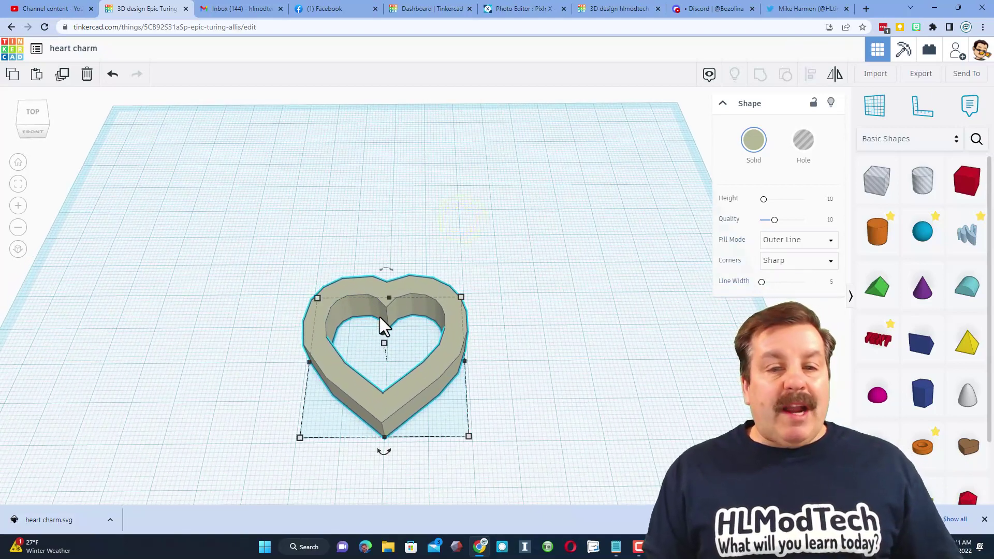
pyautogui.moveTo(770, 220); pyautogui.dragTo(825, 222)
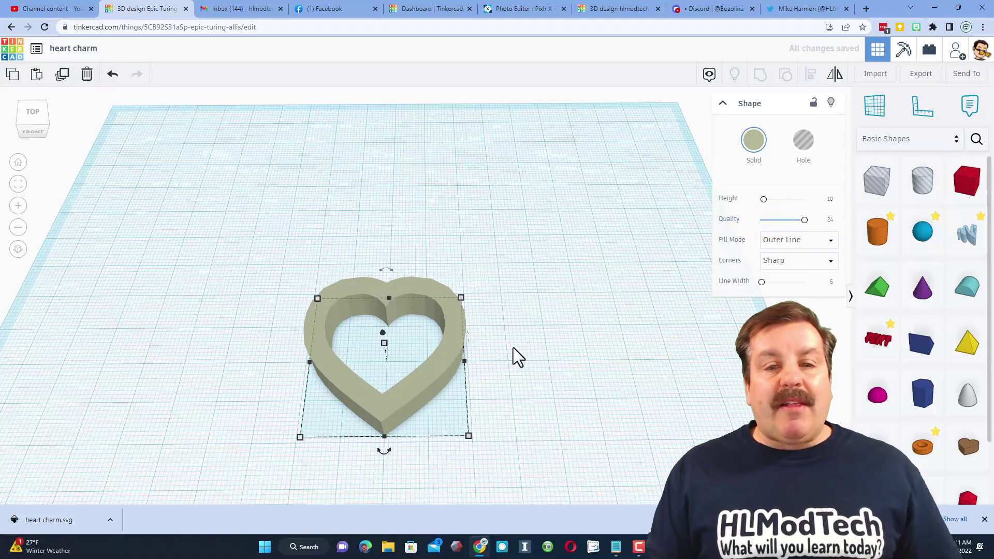
pyautogui.moveTo(516, 359)
pyautogui.mouseDown(button='right')
pyautogui.moveTo(519, 330)
pyautogui.moveTo(514, 350)
pyautogui.mouseUp(button='right')
pyautogui.click(799, 262)
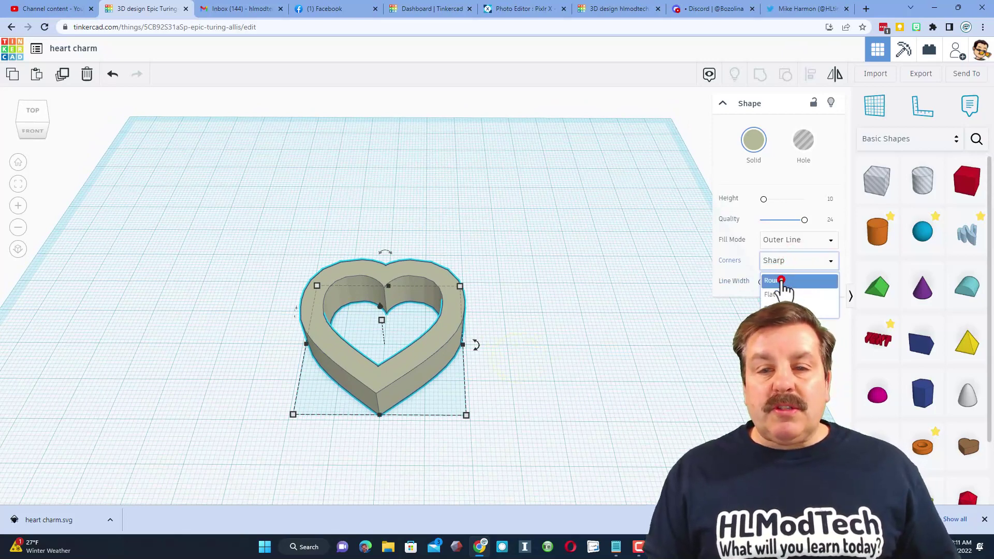
pyautogui.click(782, 280)
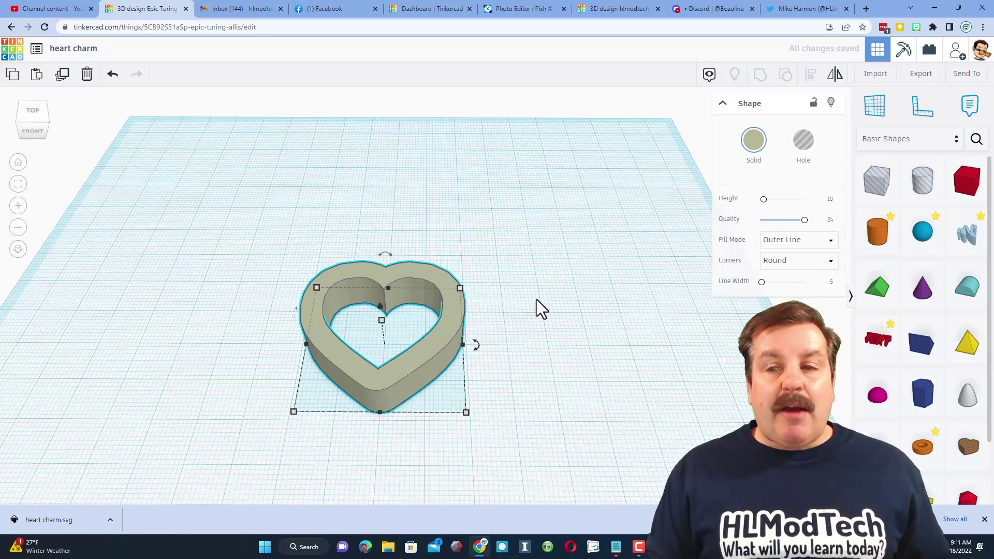
pyautogui.moveTo(533, 264)
pyautogui.mouseDown(button='right')
pyautogui.moveTo(520, 310)
pyautogui.moveTo(549, 275)
pyautogui.mouseUp(button='right')
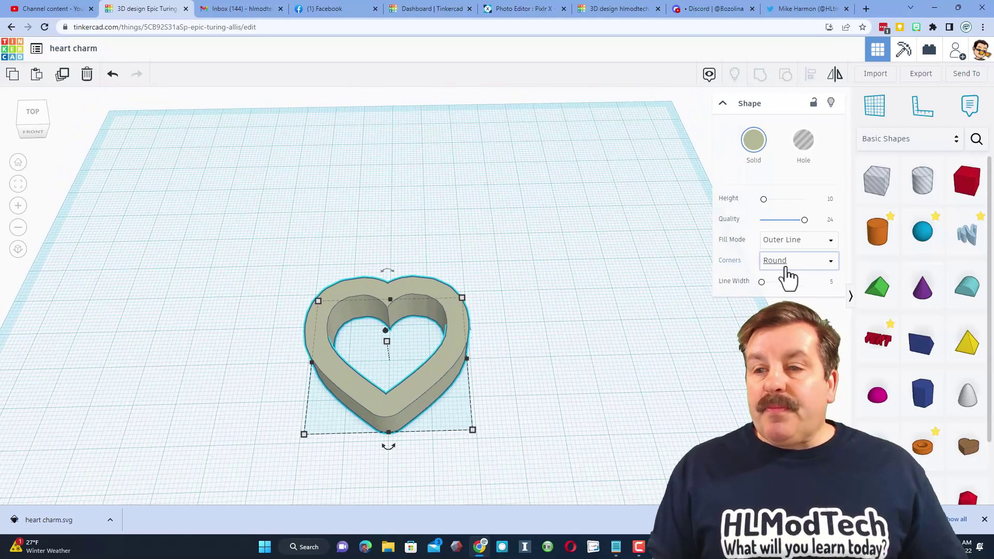
# Set the heart outline's line width to 3
pyautogui.click(831, 282)
pyautogui.write('3')
pyautogui.press('Return')
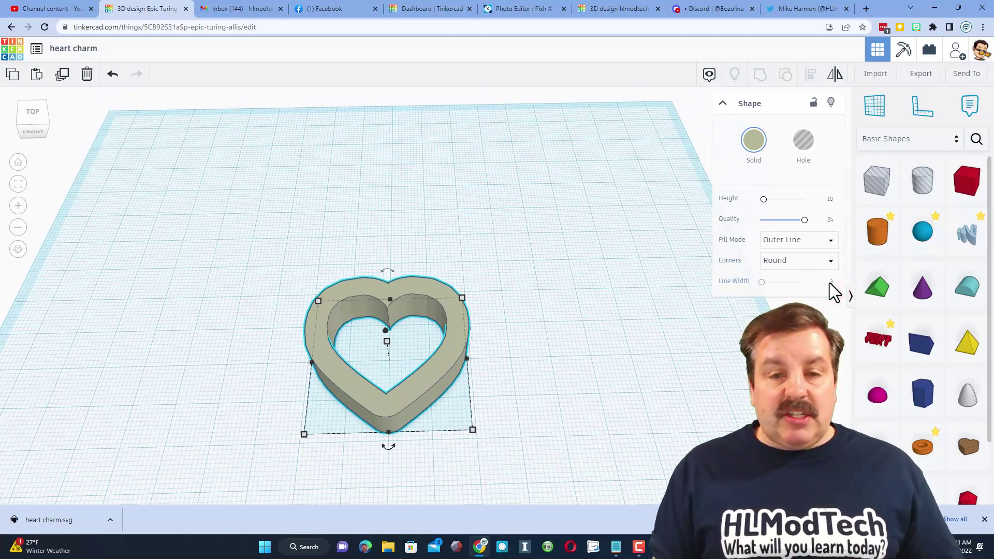
pyautogui.moveTo(499, 327); pyautogui.dragTo(421, 353, button='right')
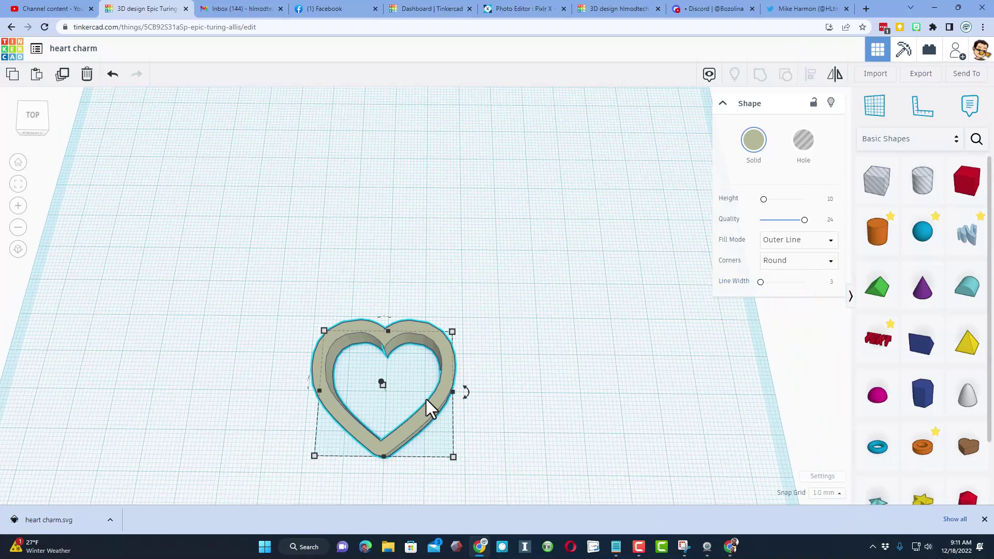
# Scale the heart outline down uniformly about its centre to roughly charm size
pyautogui.keyDown('alt'); pyautogui.keyDown('shift'); pyautogui.moveTo(450, 458); pyautogui.dragTo(426, 285); pyautogui.keyUp('shift'); pyautogui.keyUp('alt')
pyautogui.click(430, 337)
pyautogui.moveTo(495, 325)
pyautogui.mouseDown(button='right')
pyautogui.moveTo(492, 270)
pyautogui.moveTo(392, 204)
pyautogui.mouseUp(button='right')
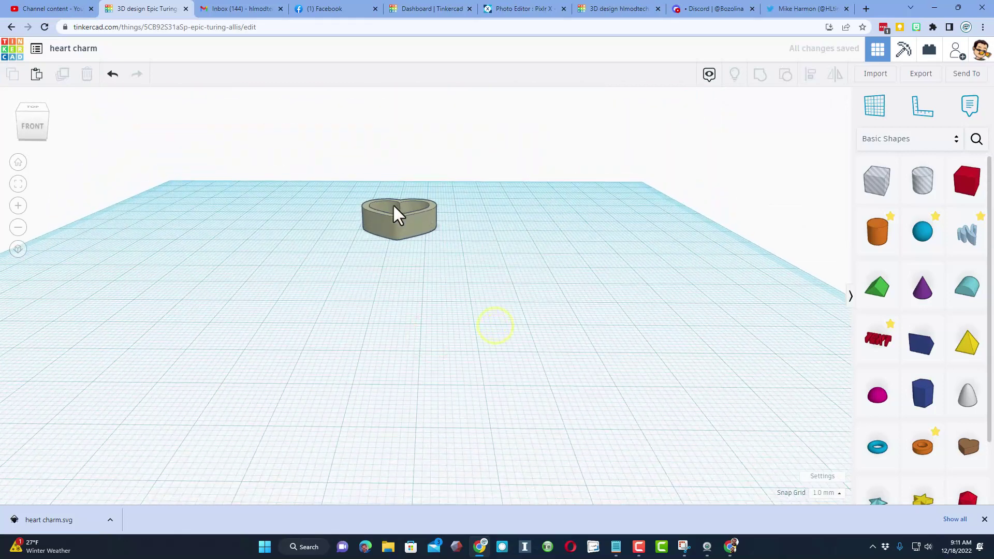
# Reduce the height of the heart outline to make a thin charm, and deselect it
pyautogui.click(405, 228)
pyautogui.click(446, 220)
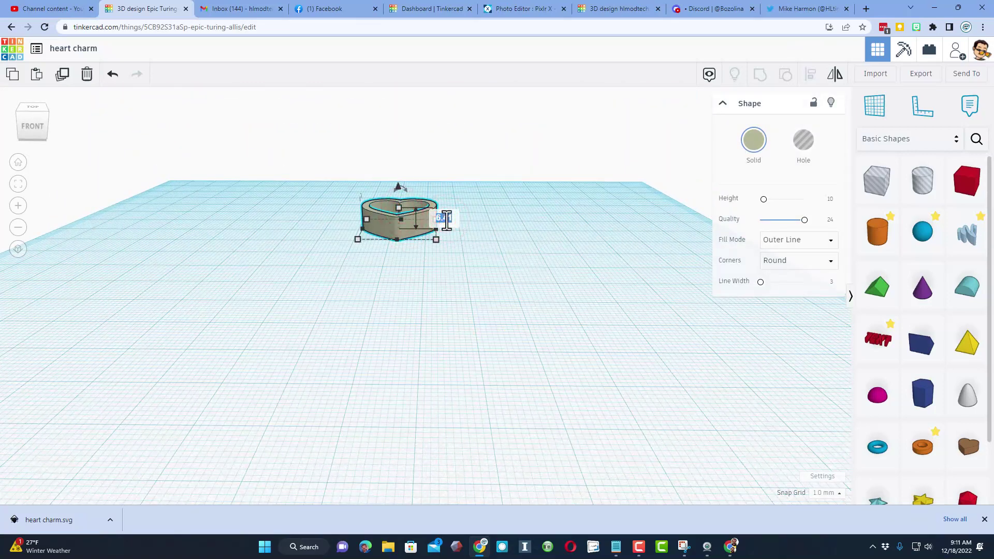
pyautogui.moveTo(438, 224); pyautogui.dragTo(455, 278, button='right')
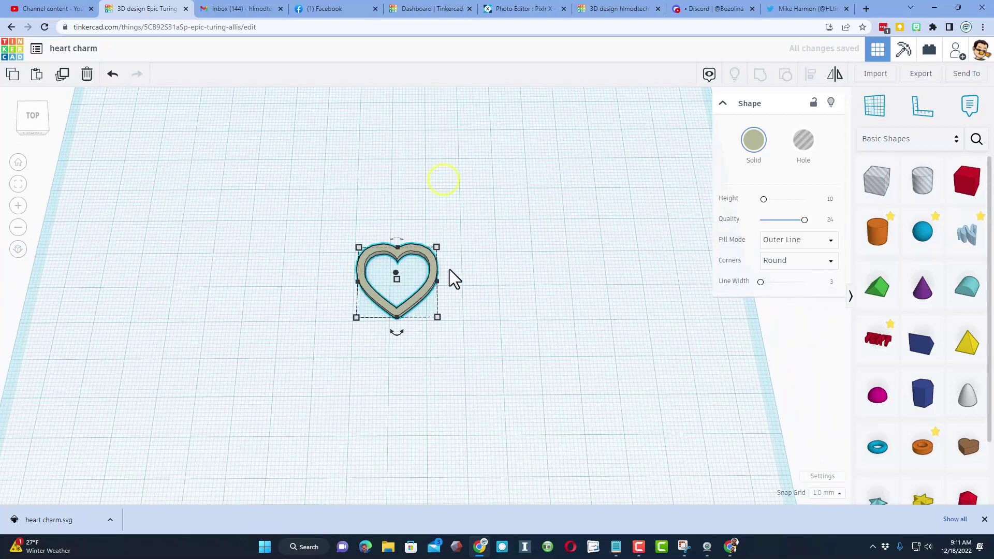
pyautogui.click(434, 216)
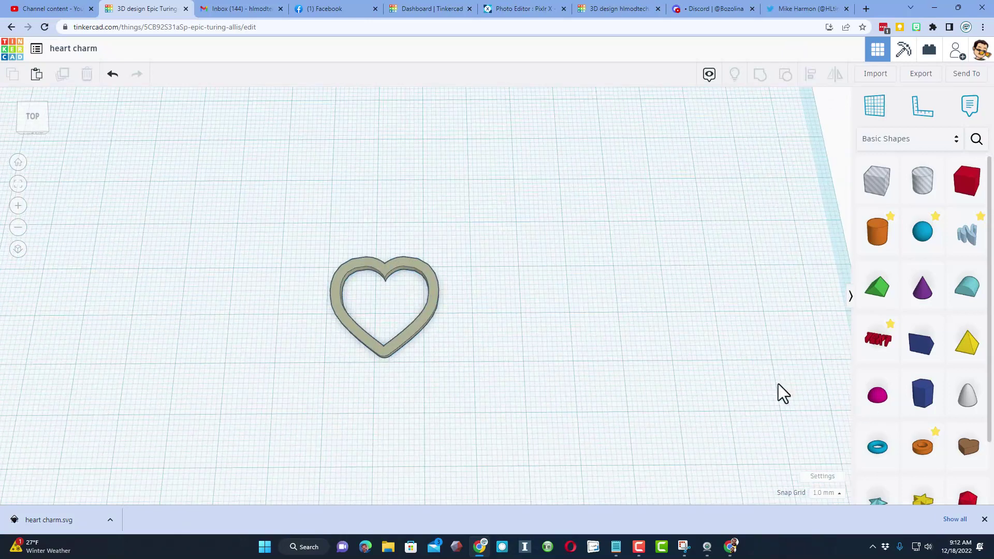
# Place a Tube shape overlapping the upper right lobe of the heart and undo the last change made after placing it
pyautogui.moveTo(919, 456); pyautogui.dragTo(446, 245)
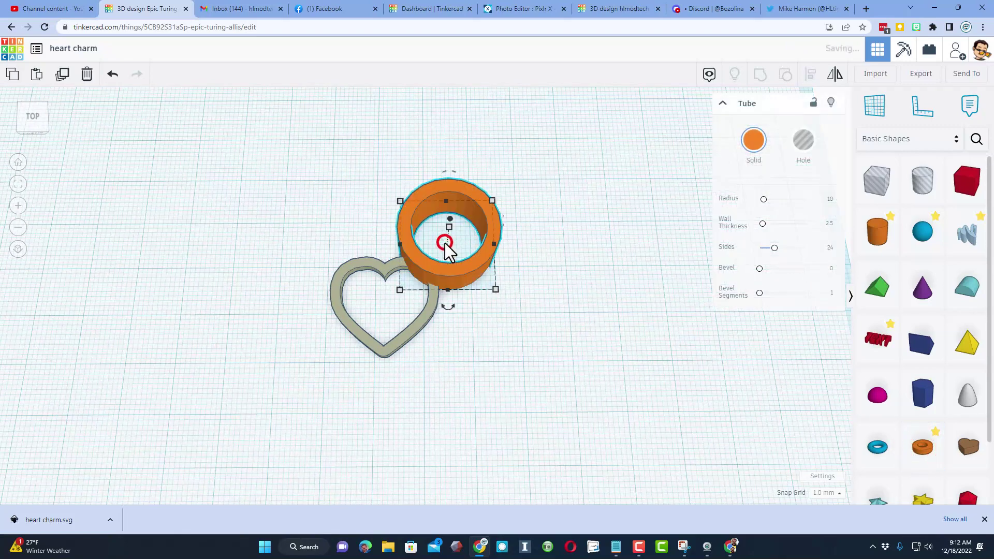
pyautogui.hotkey('ctrl', 'z')
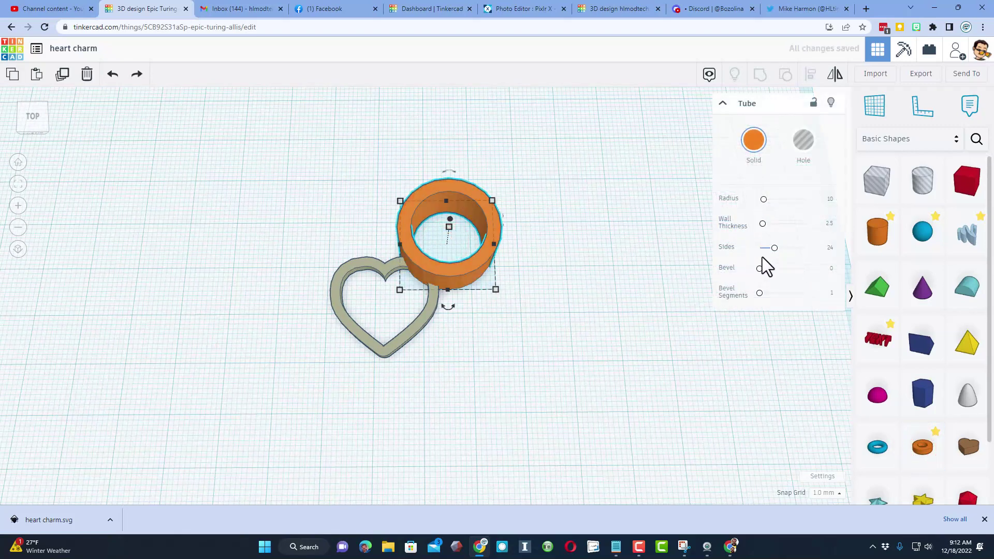
# Set the tube to 64 sides, radius 4 and wall thickness 2, and move it against the heart's upper right lobe
pyautogui.moveTo(774, 248); pyautogui.dragTo(822, 248)
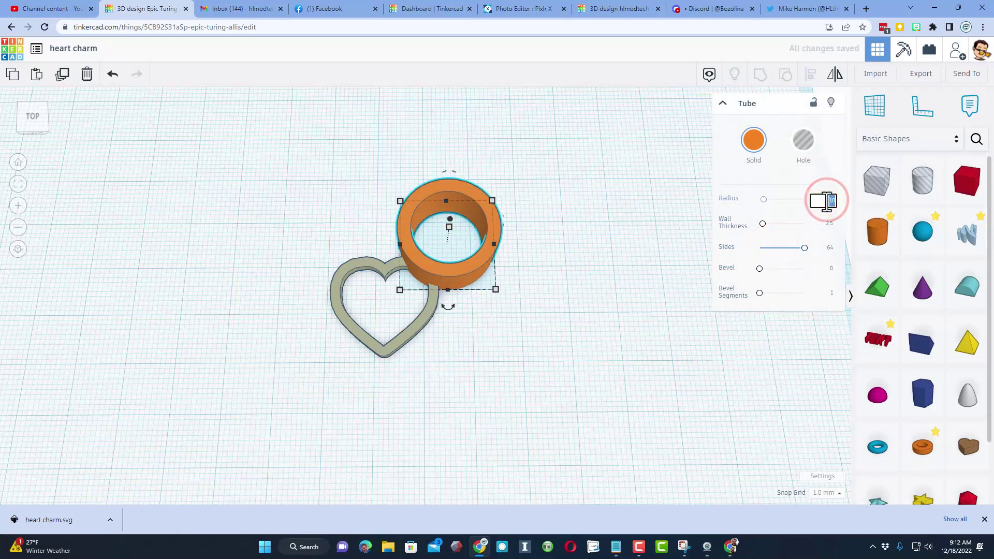
pyautogui.press('Return')
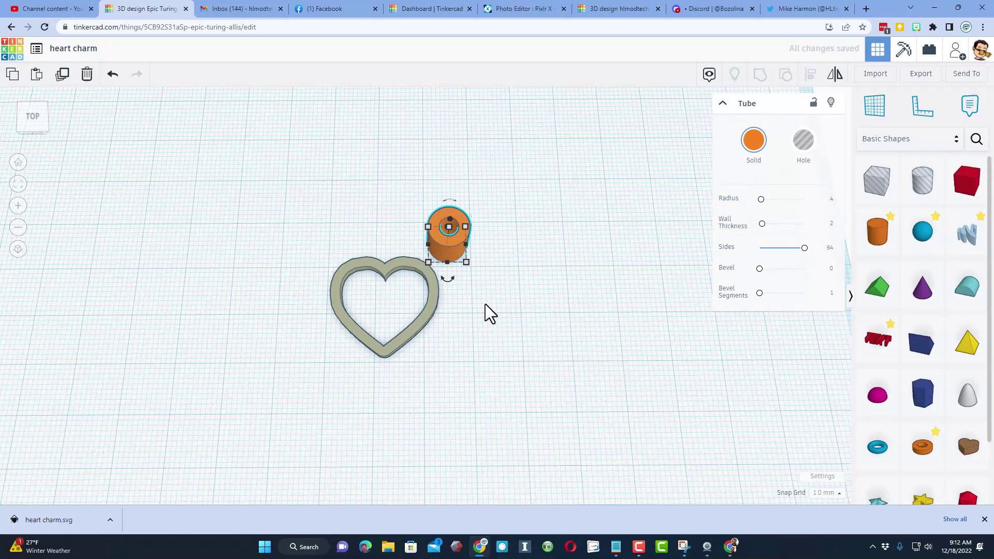
pyautogui.scroll(2, 458, 281)
pyautogui.moveTo(426, 228); pyautogui.dragTo(409, 243)
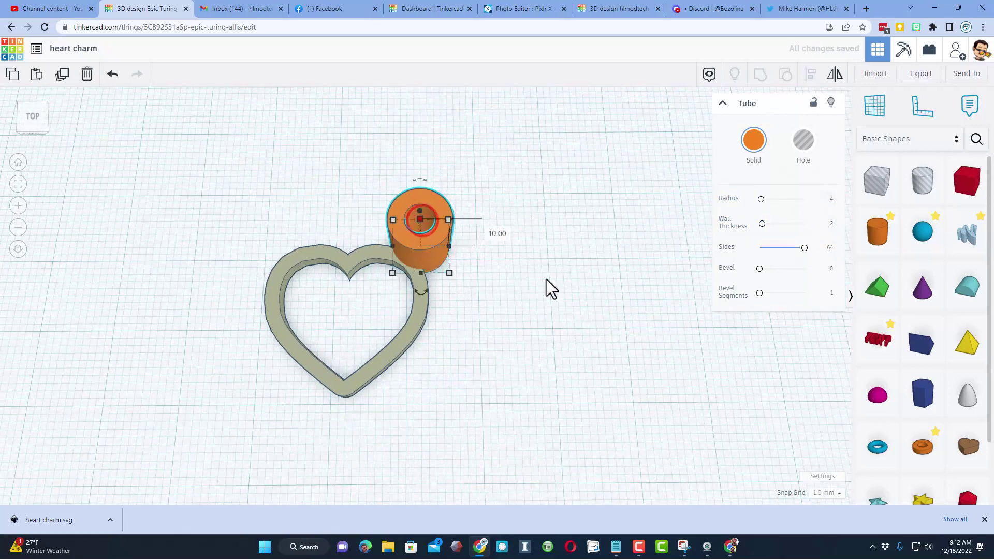
# Set the tube's height to 2 mm
pyautogui.moveTo(541, 275); pyautogui.dragTo(544, 232, button='right')
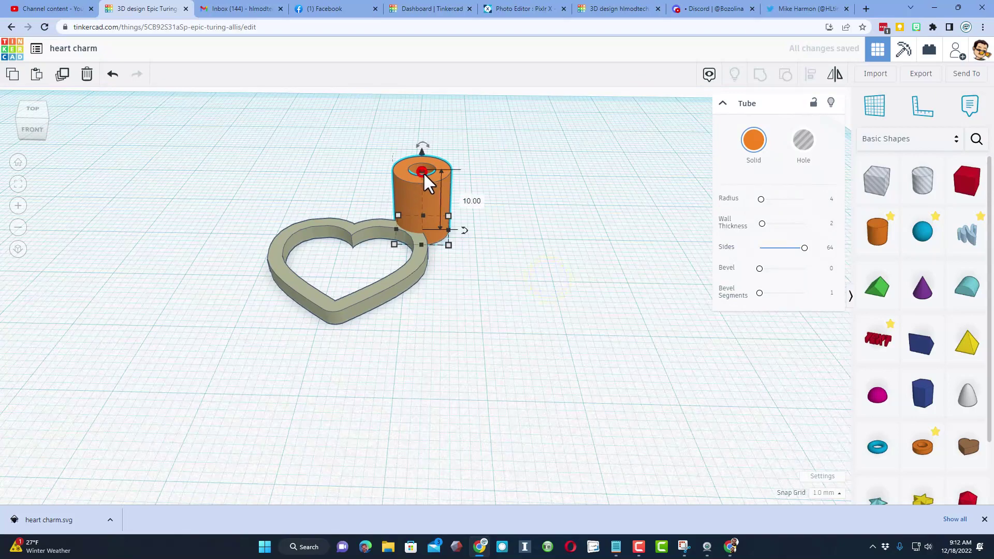
pyautogui.click(467, 201)
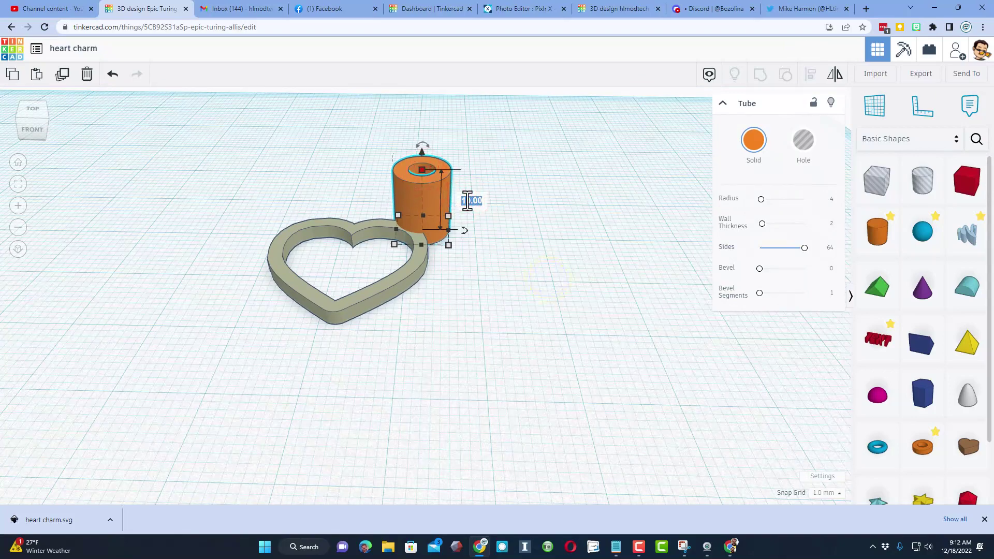
pyautogui.write('2')
pyautogui.press('Return')
# Reduce the tube's radius to 3 and its wall thickness to 1.5
pyautogui.moveTo(447, 194); pyautogui.dragTo(436, 275, button='right')
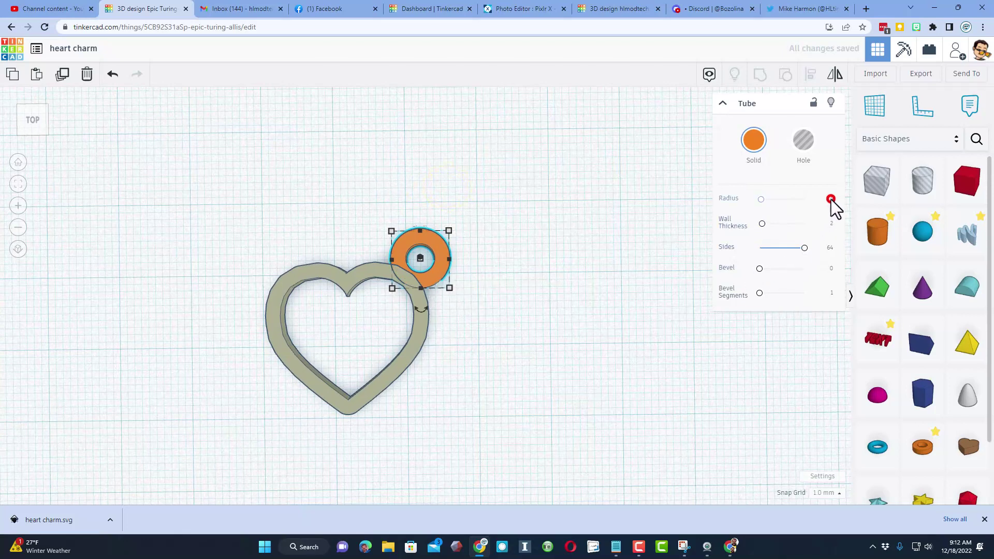
pyautogui.write('3')
pyautogui.press('Return')
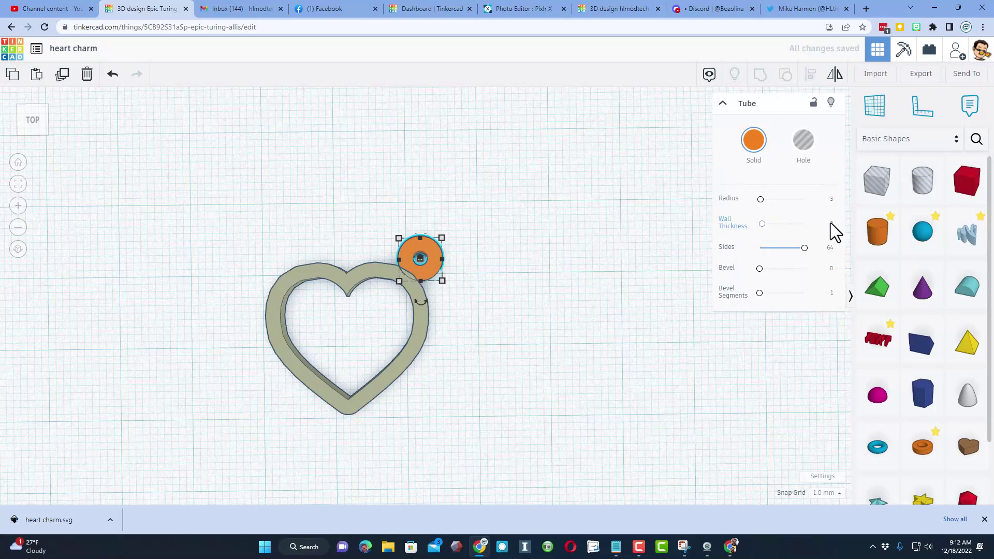
pyautogui.click(831, 225)
# Select the heart outline together with the tube and group them into one charm shape
pyautogui.scroll(4, 622, 300)
pyautogui.scroll(-2, 417, 281)
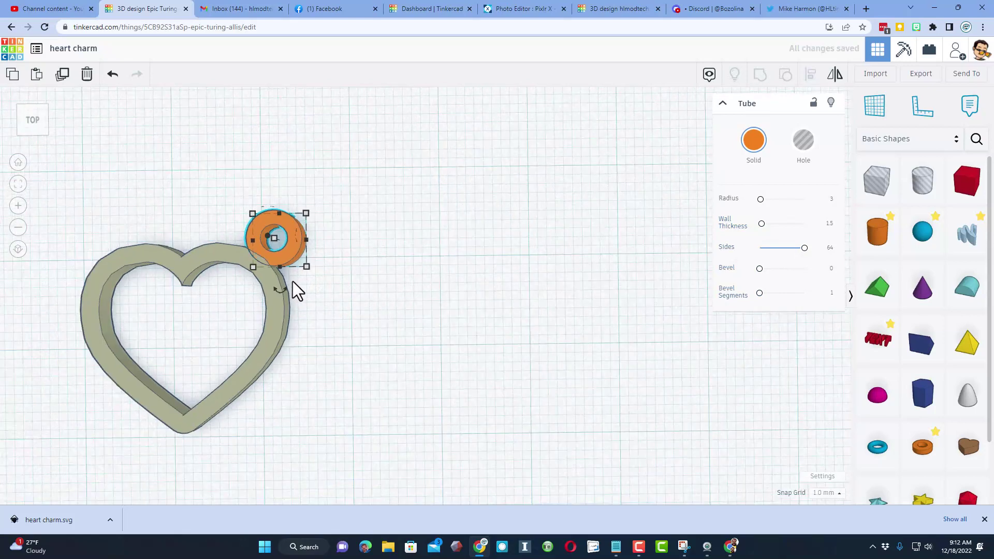
pyautogui.moveTo(283, 261); pyautogui.dragTo(300, 336, button='right')
pyautogui.click(317, 304)
pyautogui.moveTo(328, 234); pyautogui.dragTo(222, 366)
pyautogui.click(761, 75)
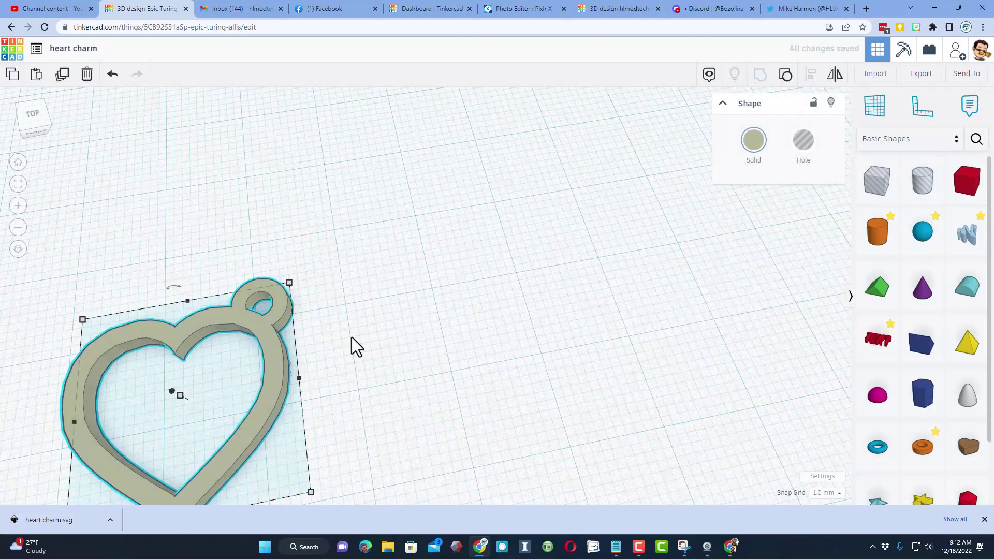
# Export the selected charm as an STL file named heart charm.stl into the 3dmodeling folder
pyautogui.press('f')
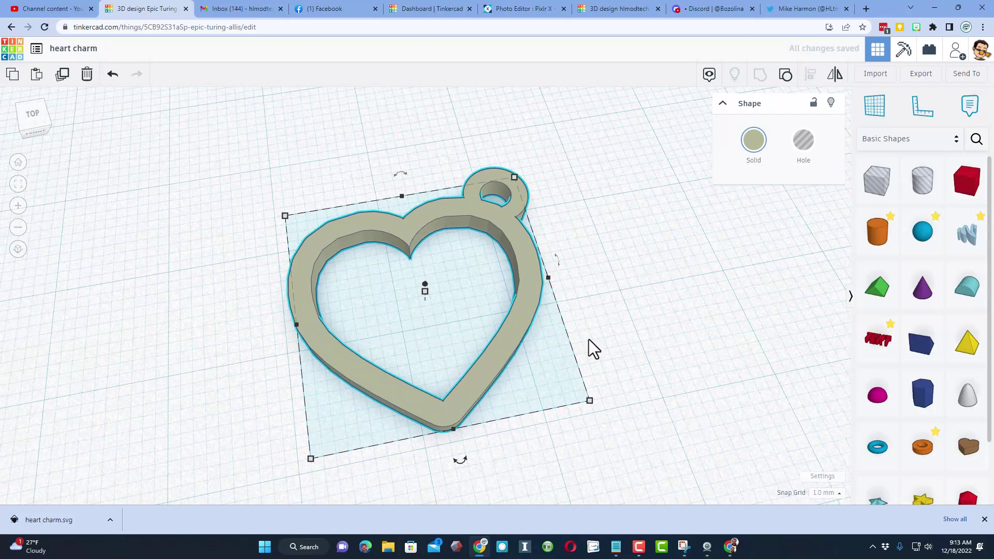
pyautogui.moveTo(591, 344); pyautogui.dragTo(548, 360, button='right')
pyautogui.moveTo(551, 429); pyautogui.dragTo(584, 424, button='right')
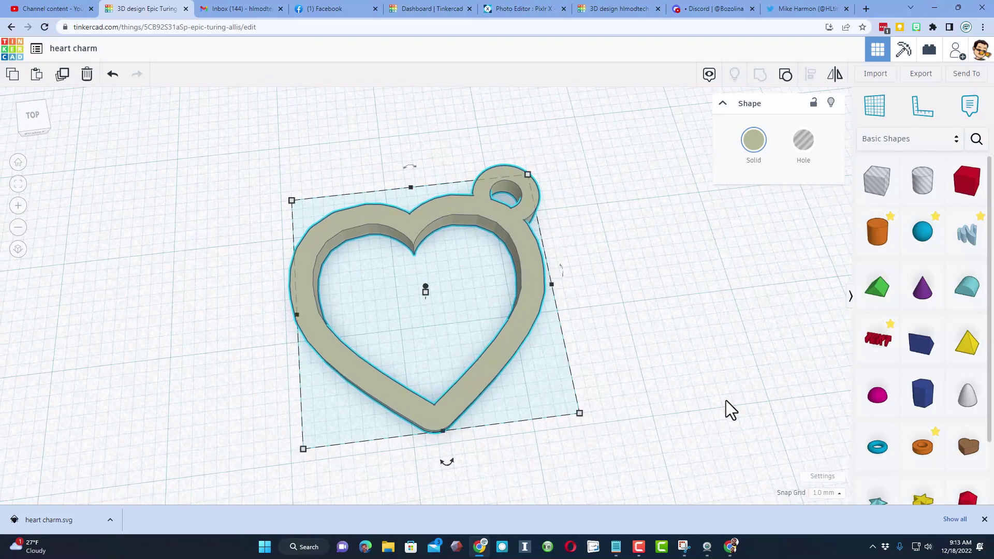
pyautogui.click(920, 77)
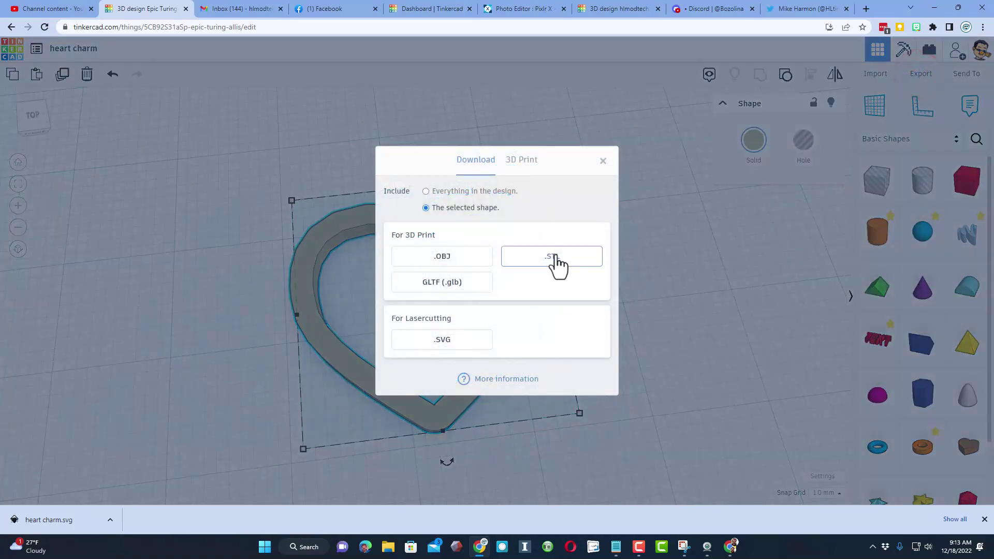
pyautogui.click(543, 258)
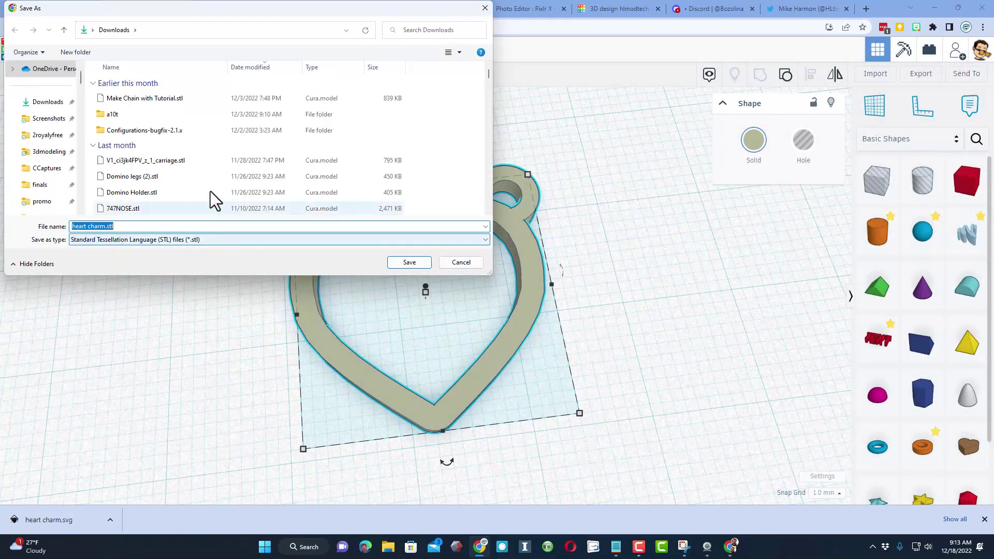
pyautogui.click(59, 157)
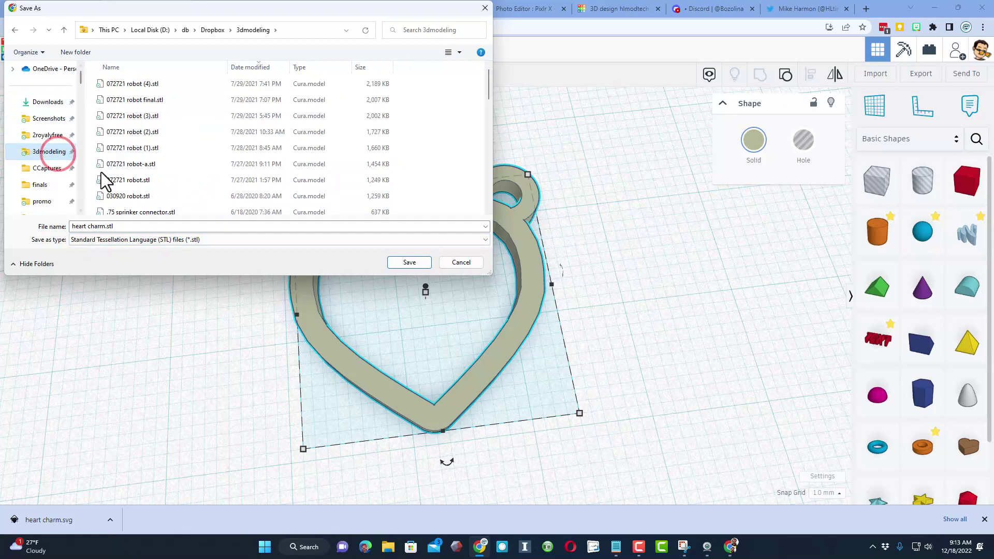
pyautogui.click(420, 264)
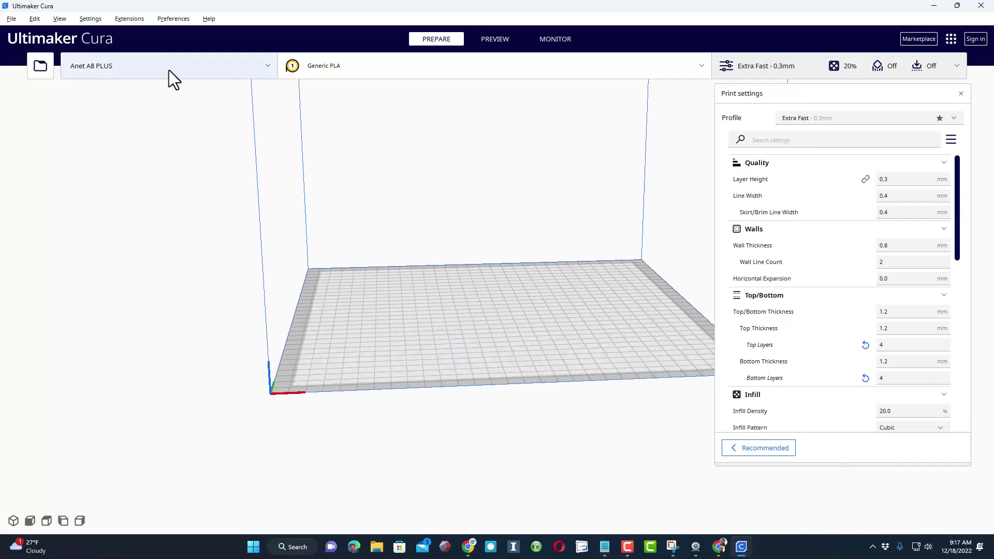
# Switch the active printer to A10T HL
pyautogui.click(270, 66)
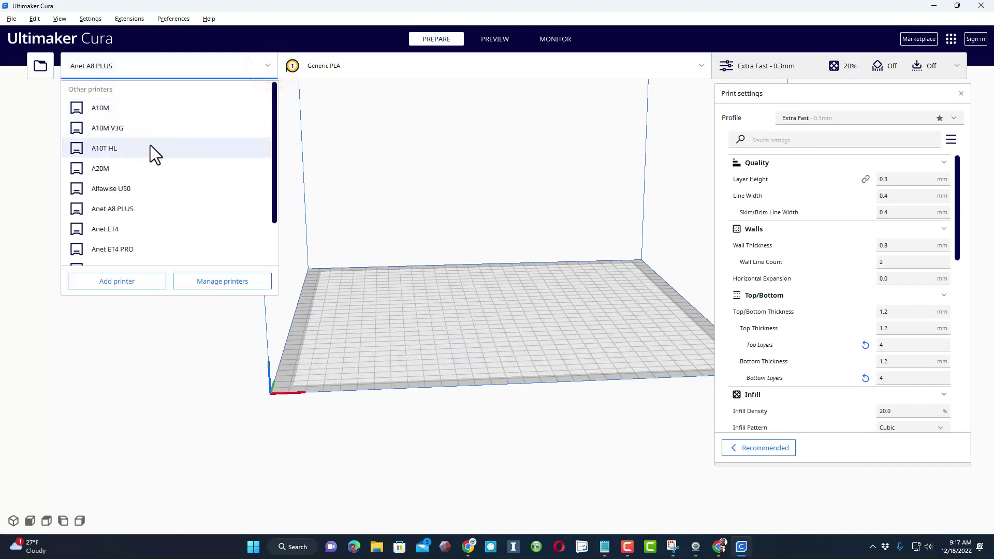
pyautogui.click(113, 149)
pyautogui.click(139, 150)
# Load heart charm.stl from the 3dmodeling folder onto the build plate
pyautogui.moveTo(556, 192); pyautogui.dragTo(440, 331, button='middle')
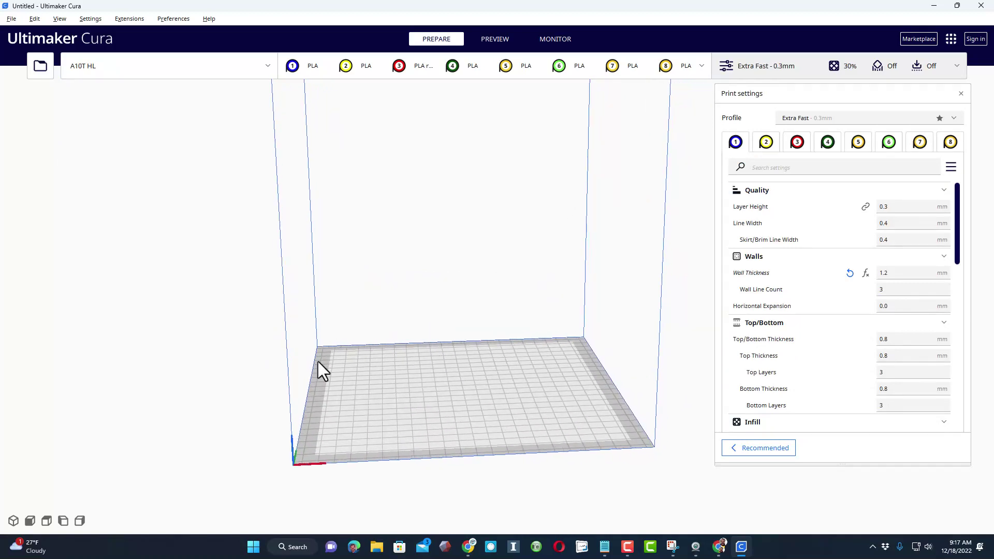
pyautogui.click(40, 67)
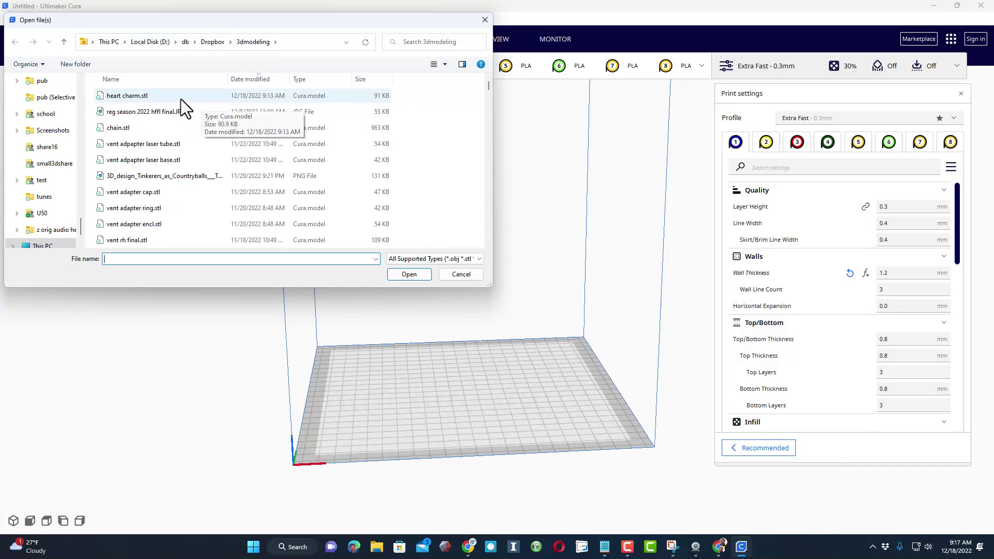
pyautogui.doubleClick(143, 96)
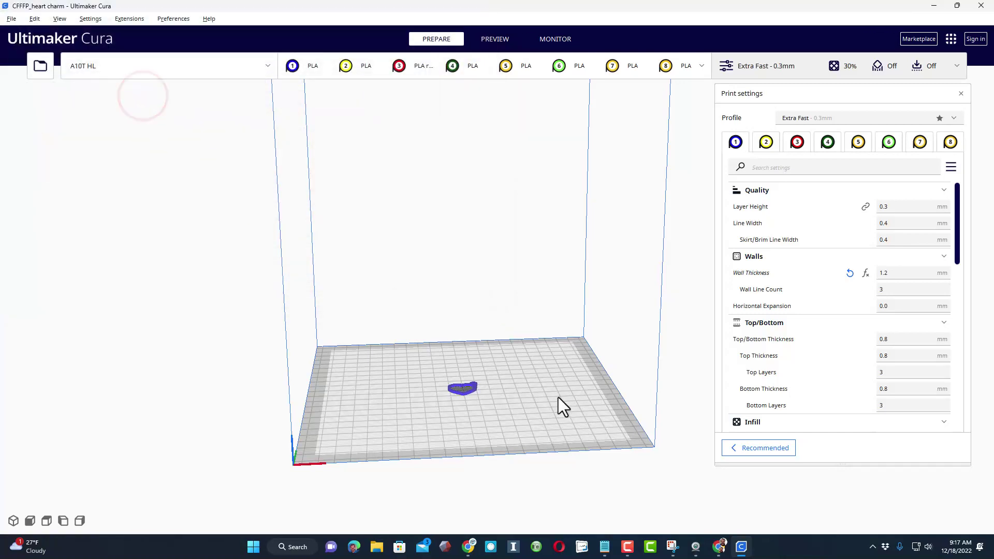
# Review the print settings from quality down to build plate adhesion, and start printing the heart charm via USB
pyautogui.scroll(5, 539, 368)
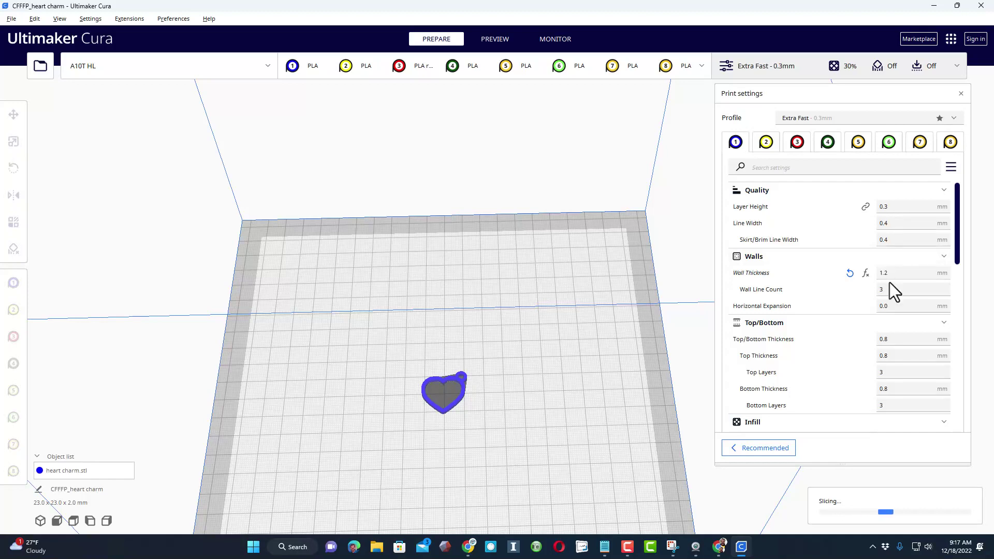
pyautogui.scroll(-3, 903, 279)
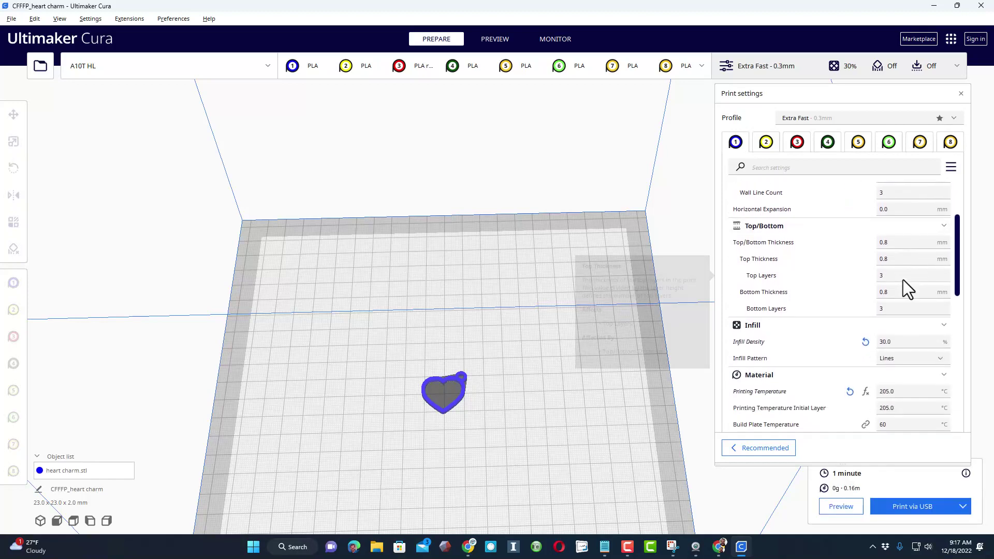
pyautogui.scroll(-1, 888, 284)
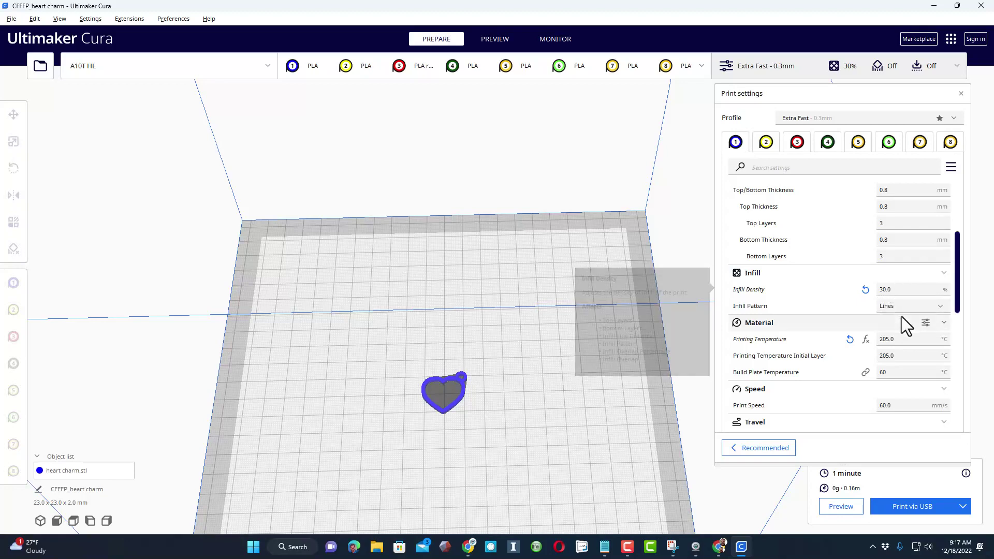
pyautogui.scroll(-1, 910, 320)
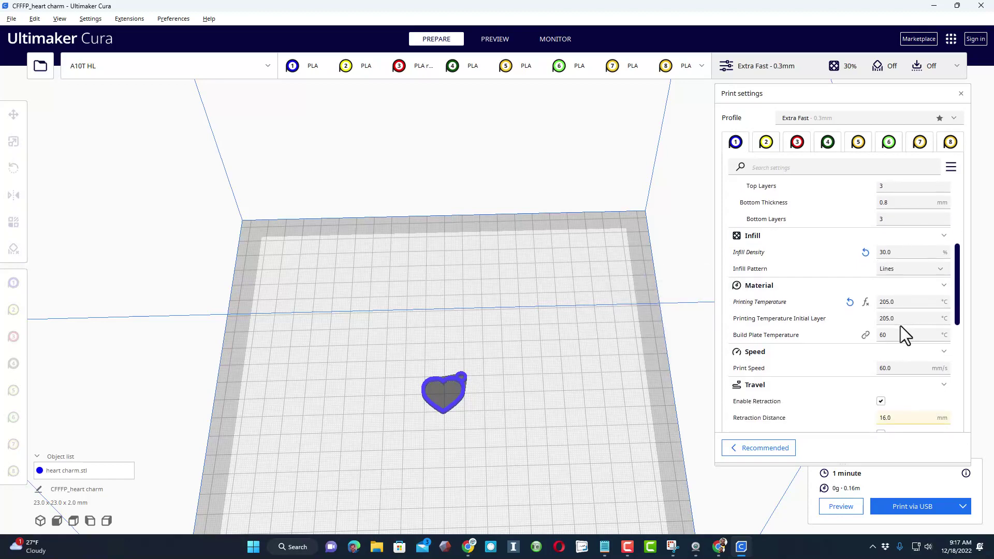
pyautogui.scroll(-4, 901, 331)
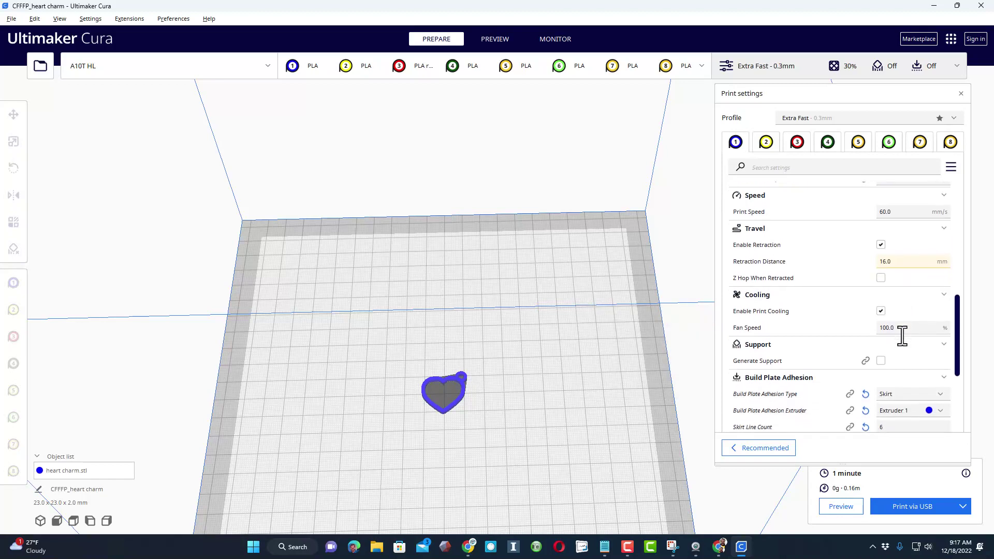
pyautogui.scroll(-2, 902, 336)
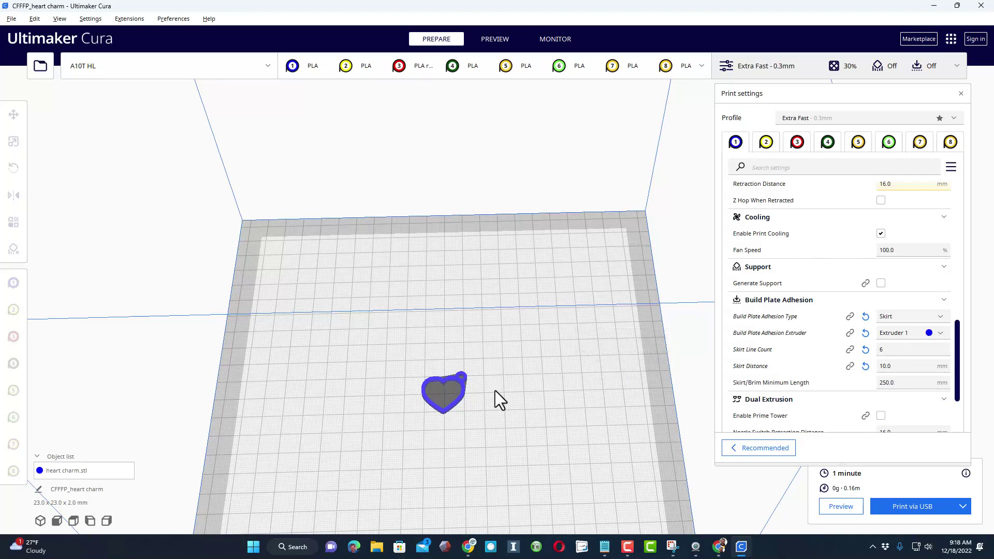
pyautogui.moveTo(521, 410); pyautogui.dragTo(524, 369, button='right')
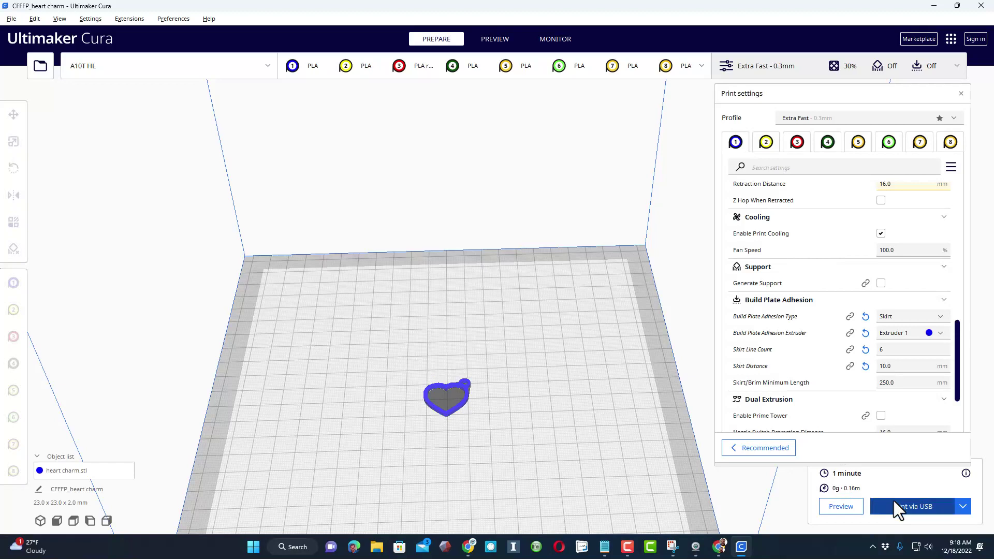
pyautogui.click(903, 509)
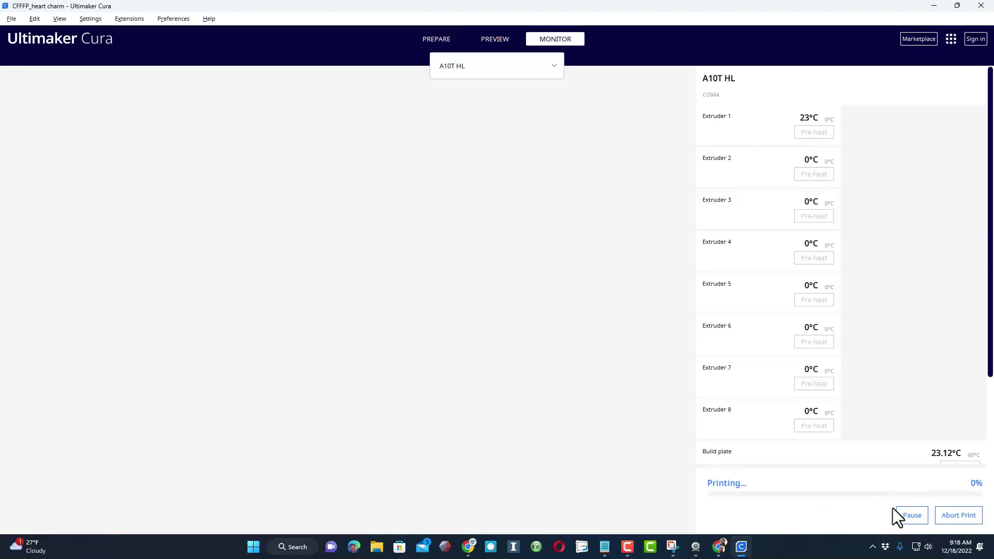